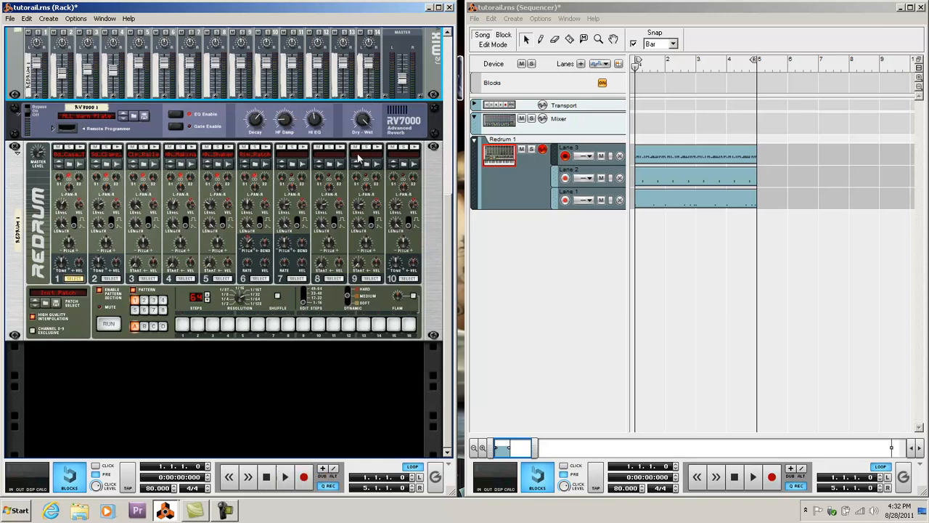
pyautogui.scroll(5, 361, 143)
pyautogui.scroll(-4, 359, 142)
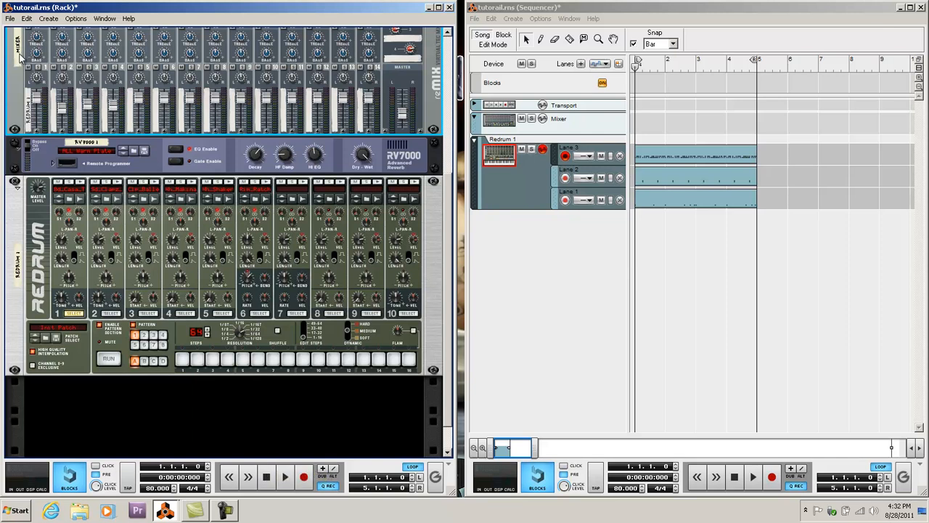
pyautogui.click(10, 21)
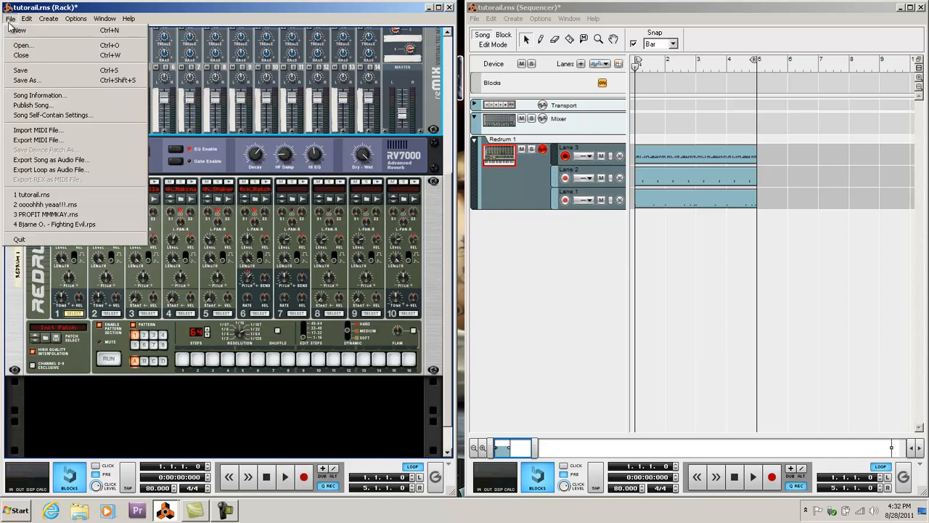
pyautogui.click(34, 82)
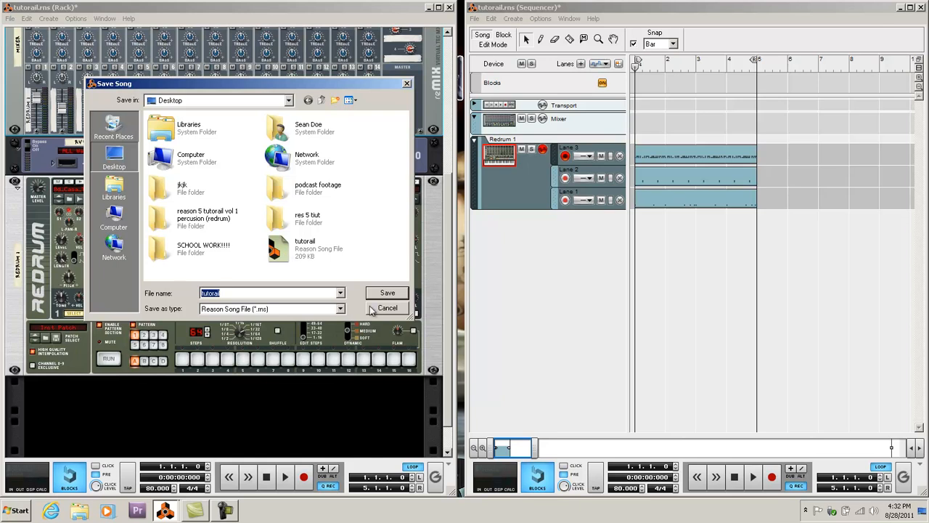
pyautogui.click(386, 308)
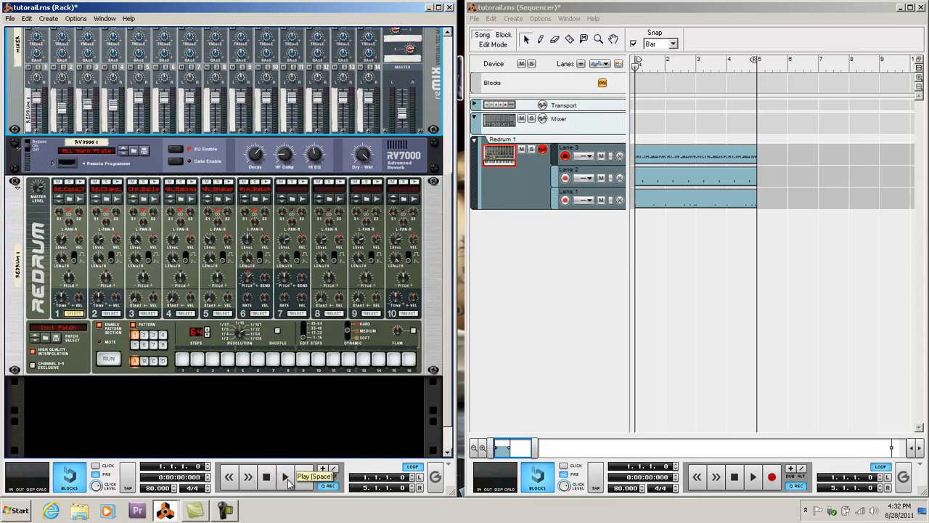
# Play the drum loop, set Redrum's drum 6 level to 54, and stop playback at the start of the song
pyautogui.click(286, 478)
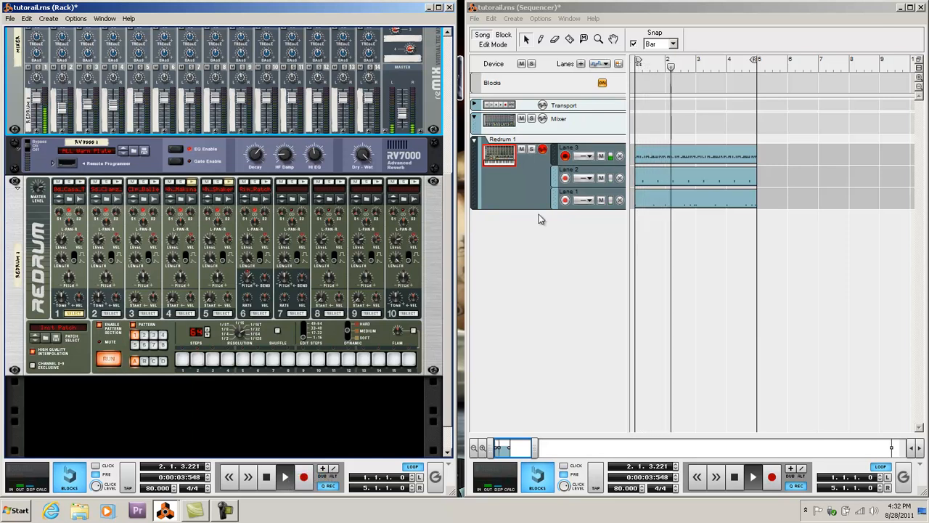
pyautogui.click(246, 247)
pyautogui.moveTo(247, 245); pyautogui.dragTo(247, 247)
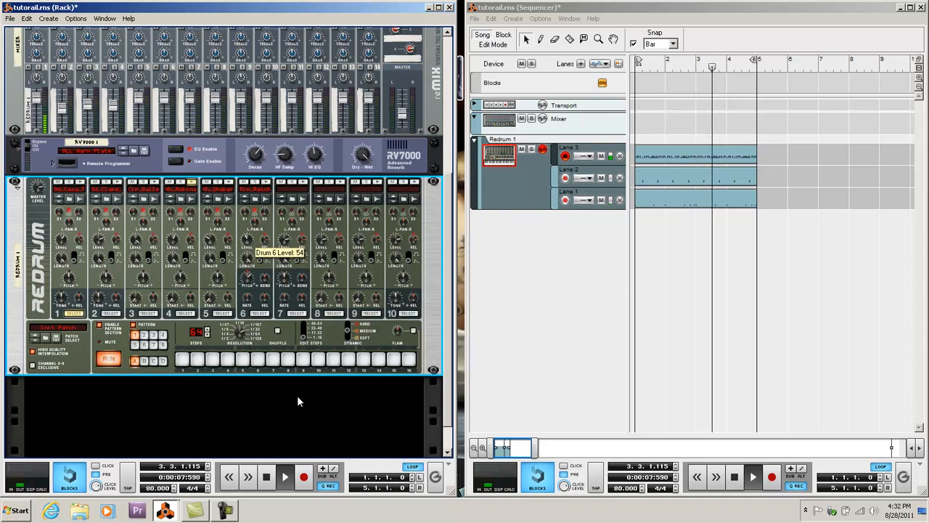
pyautogui.click(265, 477)
pyautogui.click(265, 477)
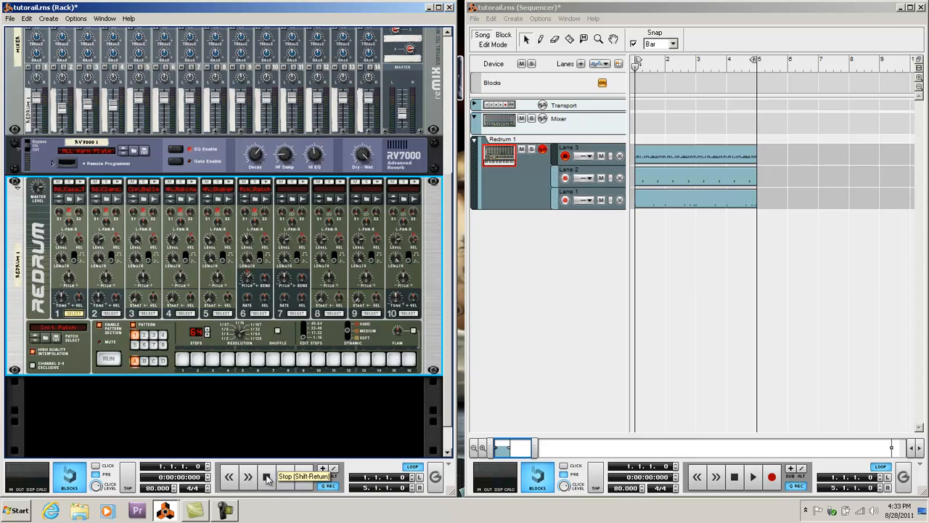
# Add an NN19 Digital Sampler to the empty rack space below Redrum
pyautogui.scroll(-2, 225, 434)
pyautogui.scroll(5, 225, 434)
pyautogui.scroll(-5, 225, 434)
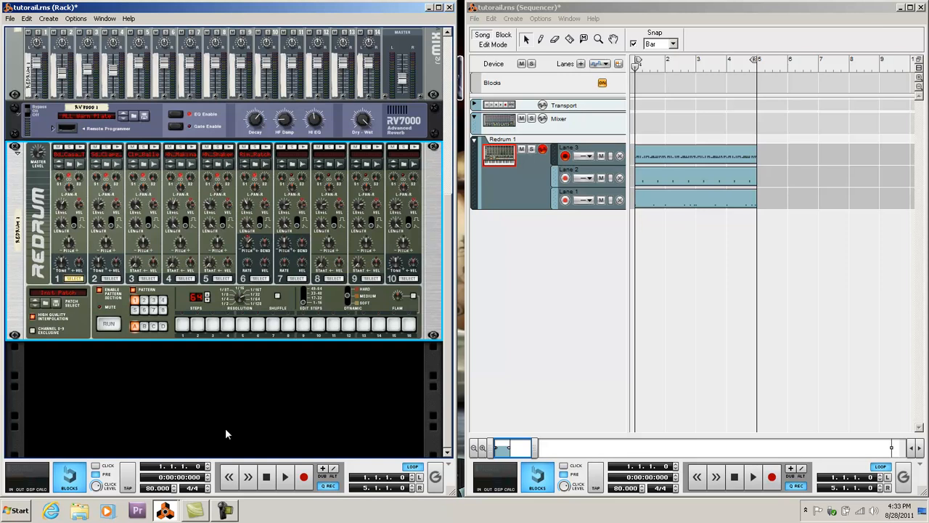
pyautogui.rightClick(218, 424)
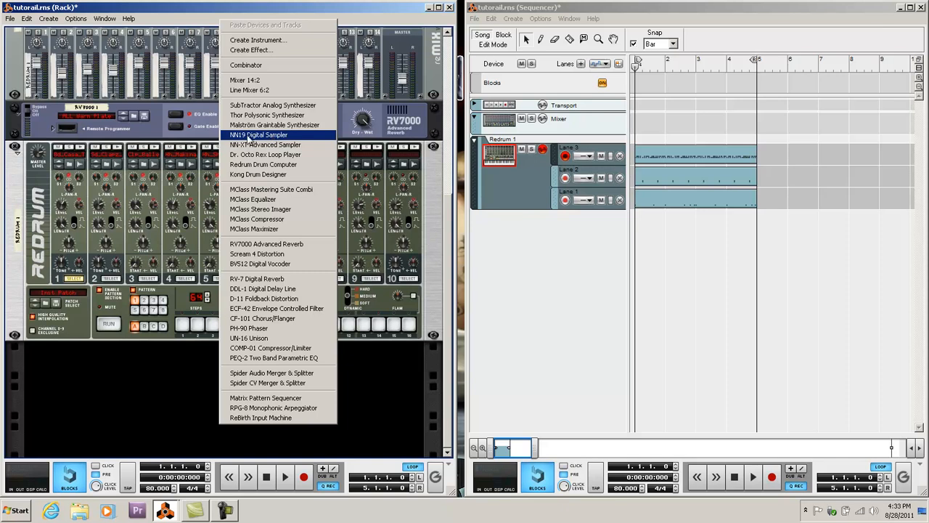
pyautogui.click(244, 136)
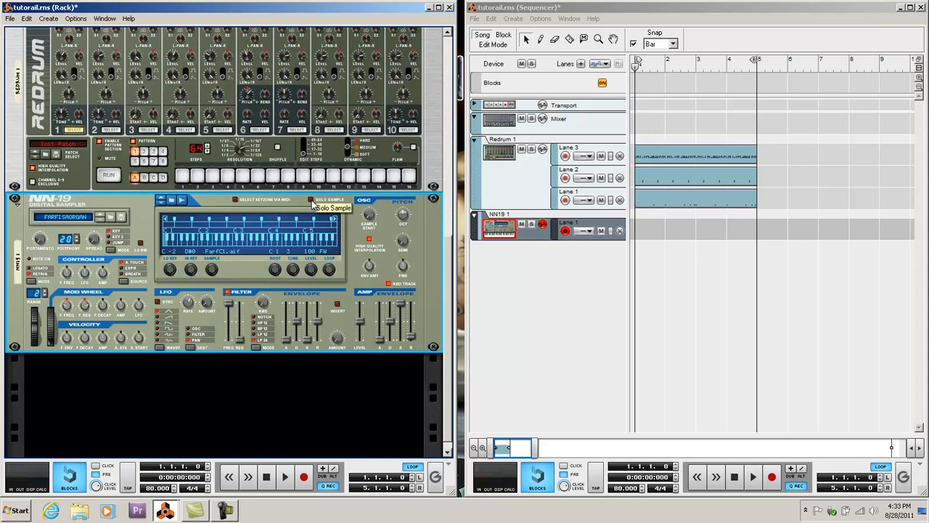
# Load the "strings 1" sample from the Desktop into the NN-19 with Solo Sample enabled
pyautogui.click(310, 200)
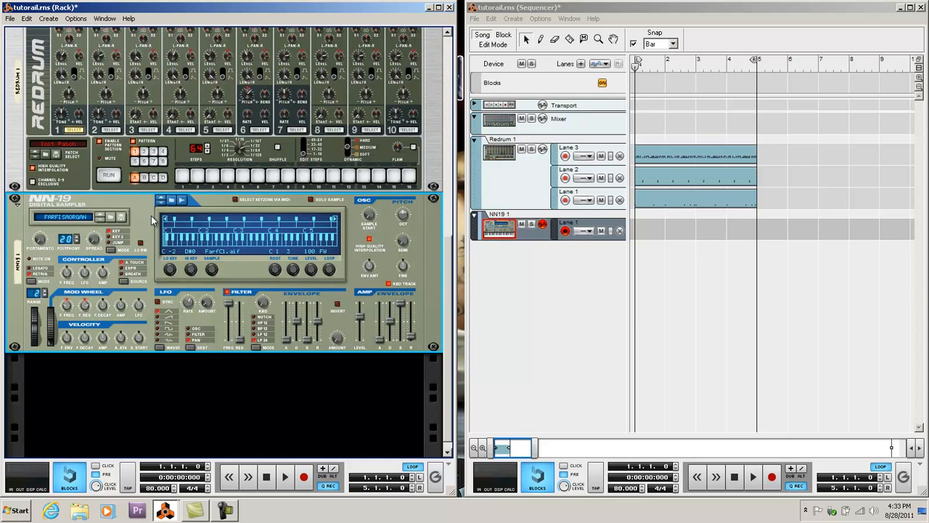
pyautogui.click(172, 200)
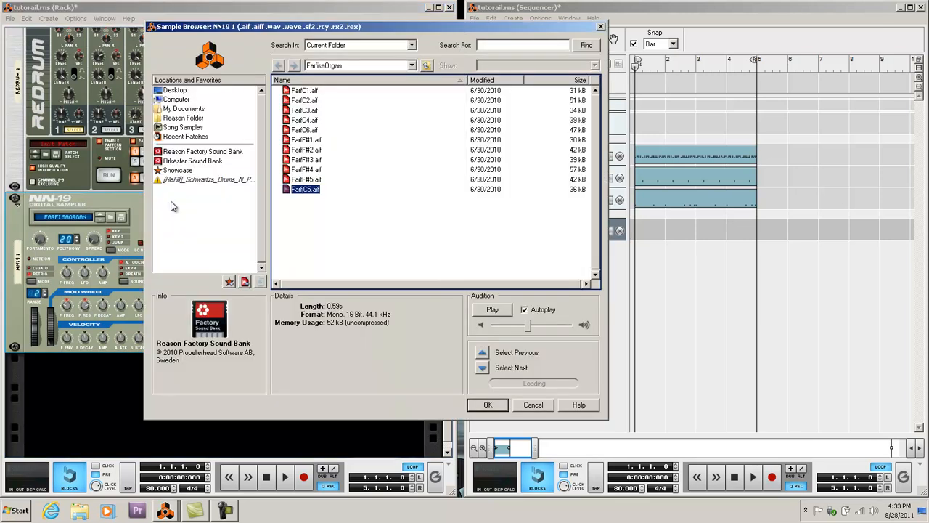
pyautogui.click(526, 408)
pyautogui.click(173, 202)
pyautogui.click(180, 91)
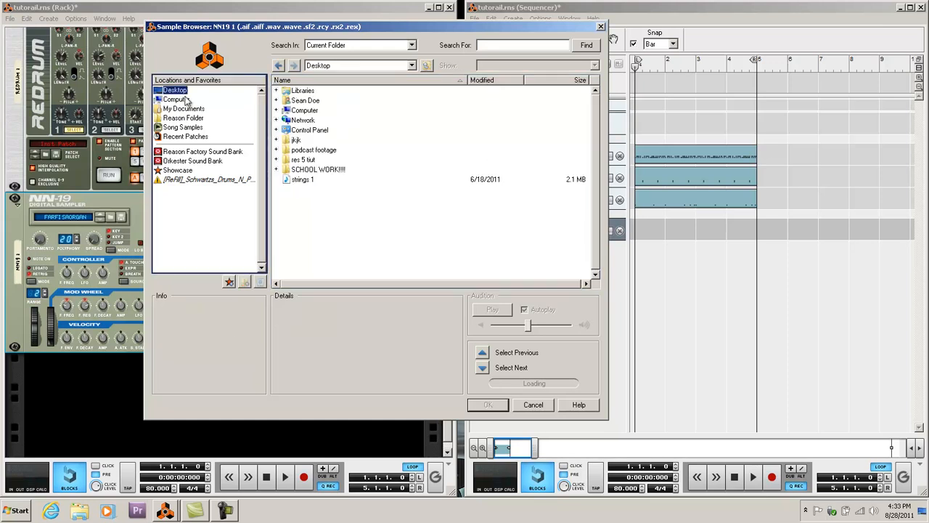
pyautogui.click(303, 180)
pyautogui.click(488, 405)
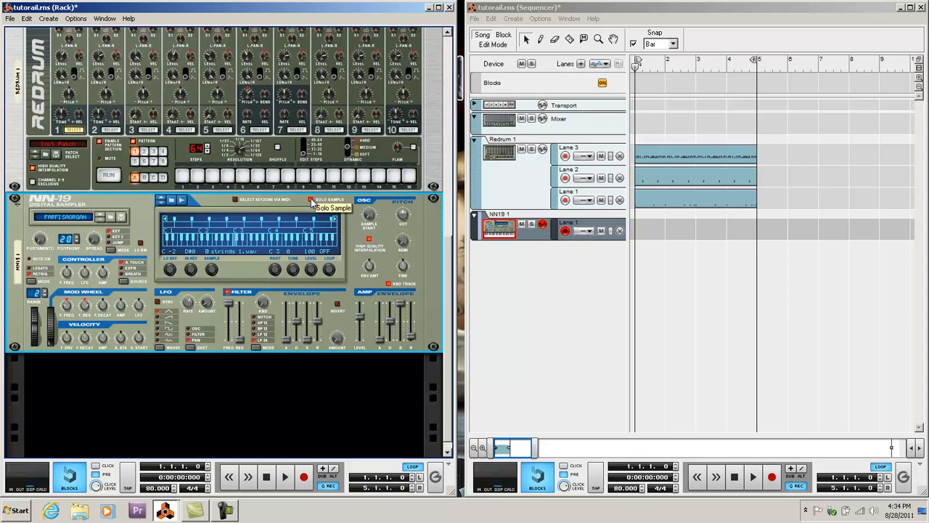
# Try a sample start of 14 on the NN-19 and turn the setting back down
pyautogui.moveTo(362, 316); pyautogui.dragTo(361, 304)
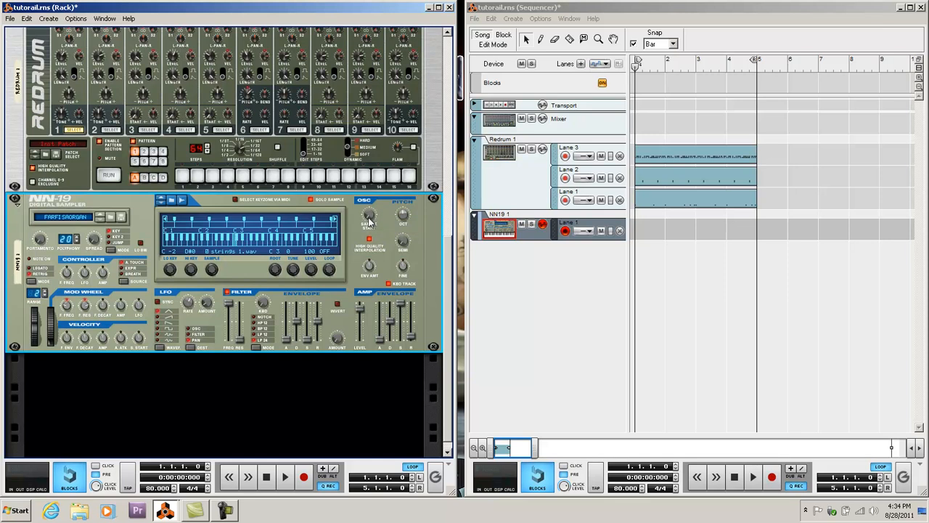
pyautogui.moveTo(370, 216); pyautogui.dragTo(374, 213)
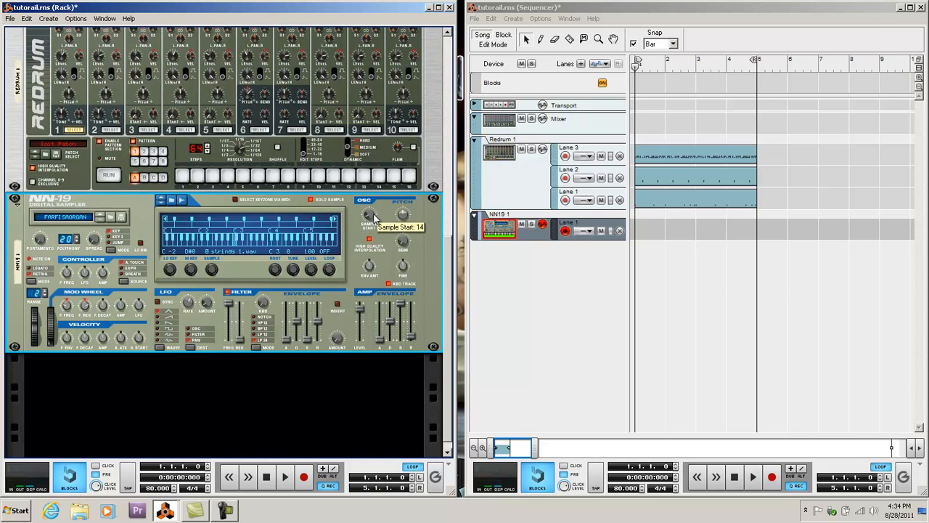
pyautogui.moveTo(370, 213)
pyautogui.mouseDown()
pyautogui.moveTo(373, 239)
pyautogui.moveTo(372, 220)
pyautogui.mouseUp()
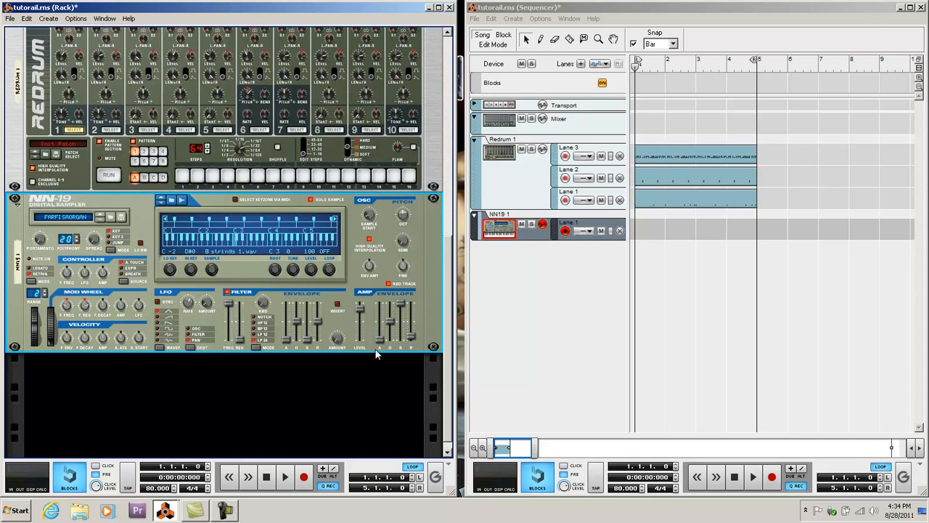
pyautogui.click(263, 481)
pyautogui.click(263, 481)
pyautogui.click(735, 478)
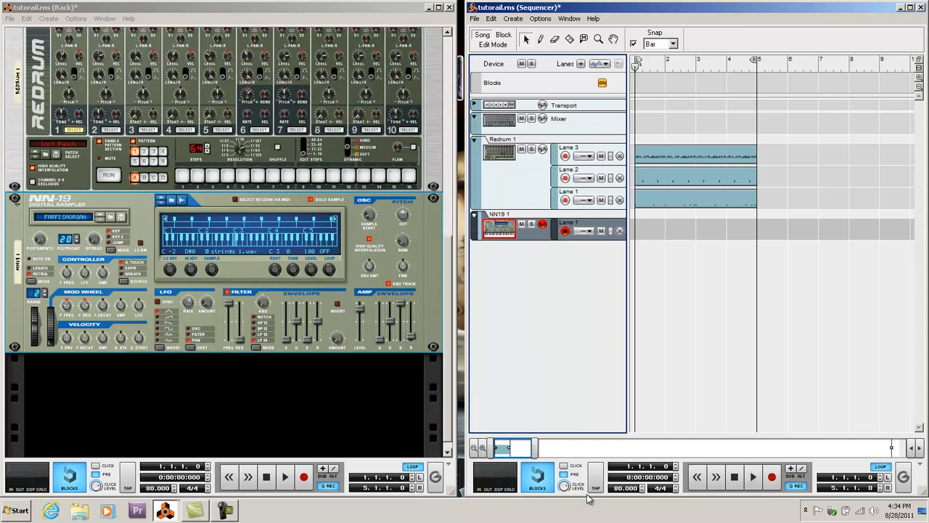
# Tap out a song tempo with Tap Tempo
pyautogui.click(128, 482)
pyautogui.click(128, 480)
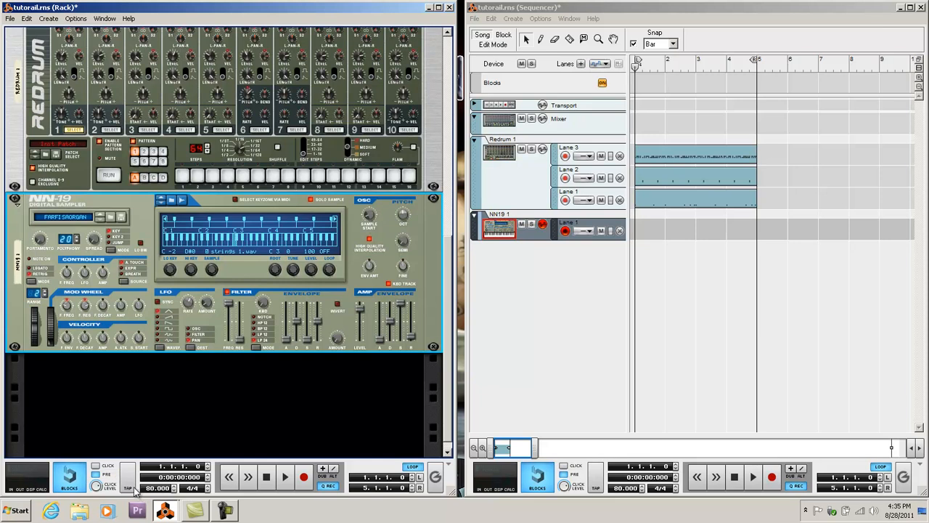
pyautogui.doubleClick(133, 488)
pyautogui.click(133, 487)
pyautogui.click(133, 487)
pyautogui.click(133, 488)
pyautogui.click(132, 487)
# Set the song tempo to 80 BPM
pyautogui.moveTo(149, 490); pyautogui.dragTo(154, 497)
pyautogui.doubleClick(148, 490)
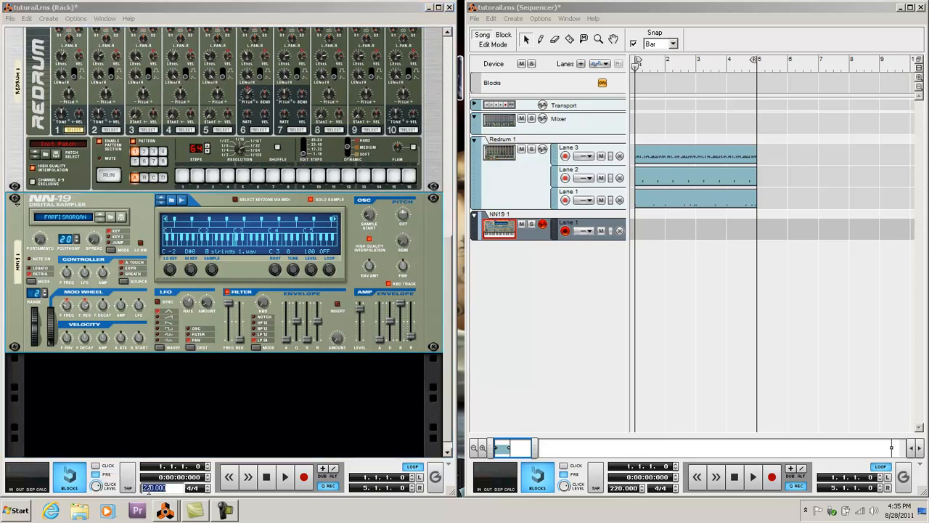
pyautogui.click(112, 476)
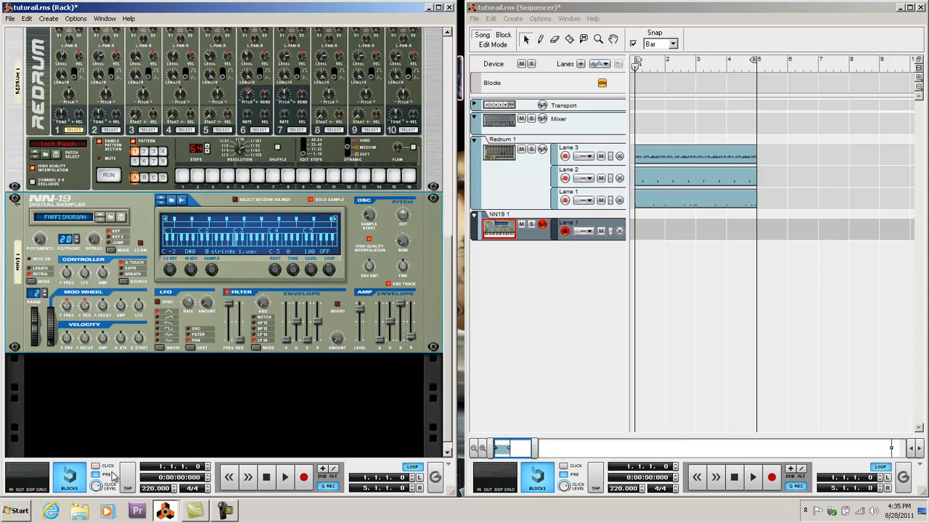
pyautogui.doubleClick(152, 490)
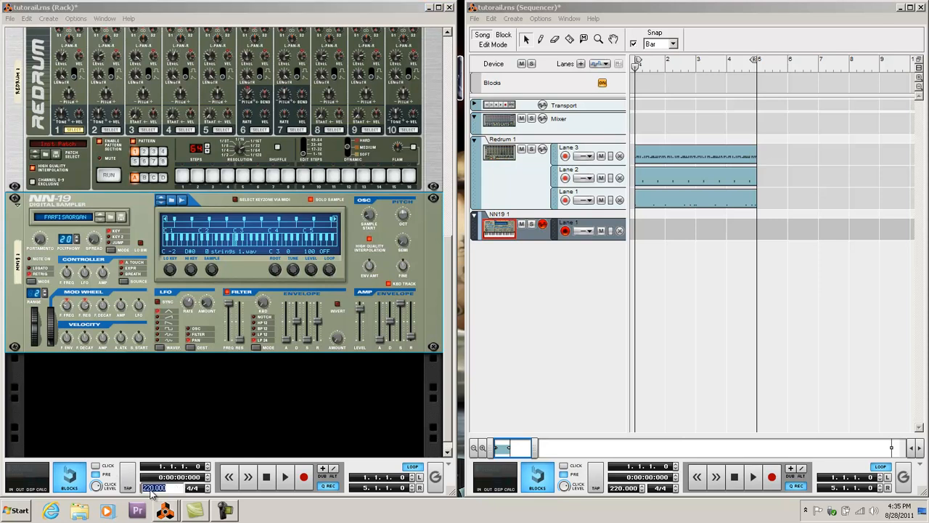
pyautogui.click(152, 490)
pyautogui.doubleClick(170, 489)
pyautogui.write('80')
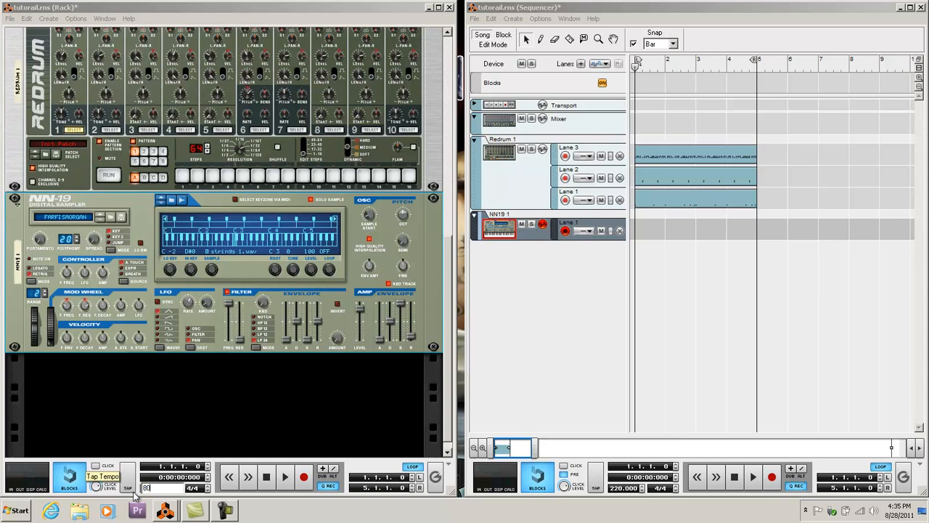
pyautogui.press('Return')
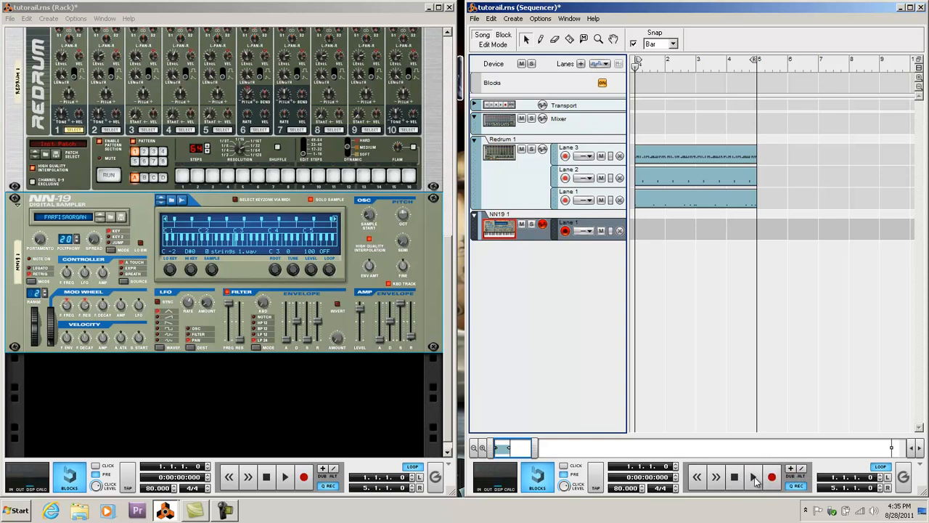
# Solo the NN19 track, record the string sample across the four-bar loop, and stop at the song start
pyautogui.click(531, 224)
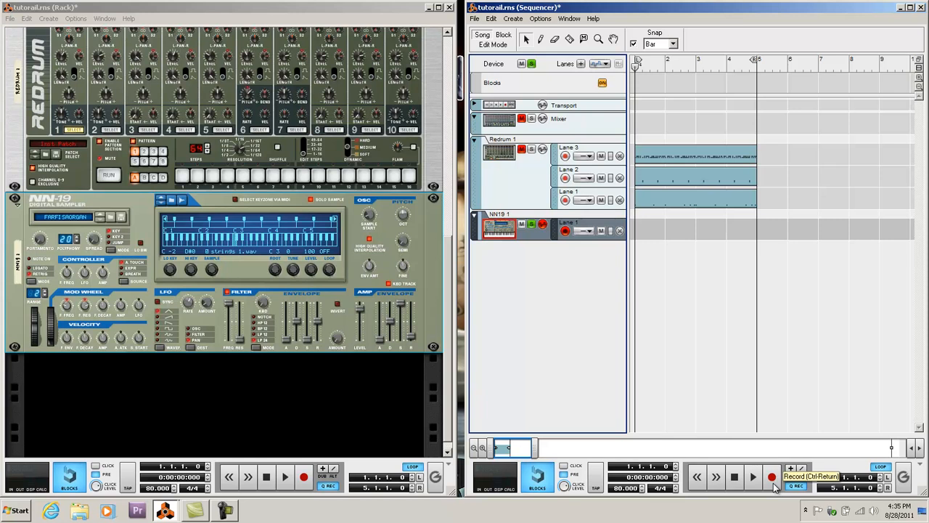
pyautogui.click(774, 485)
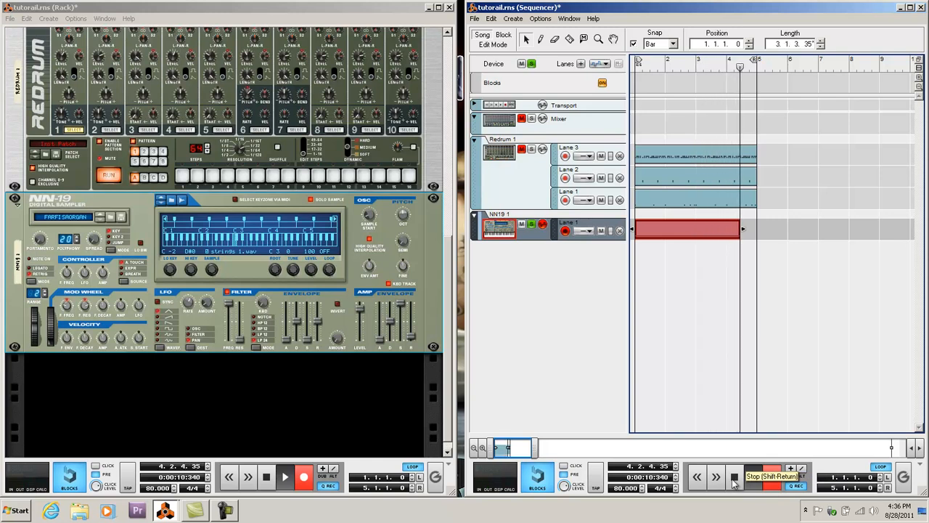
pyautogui.click(734, 477)
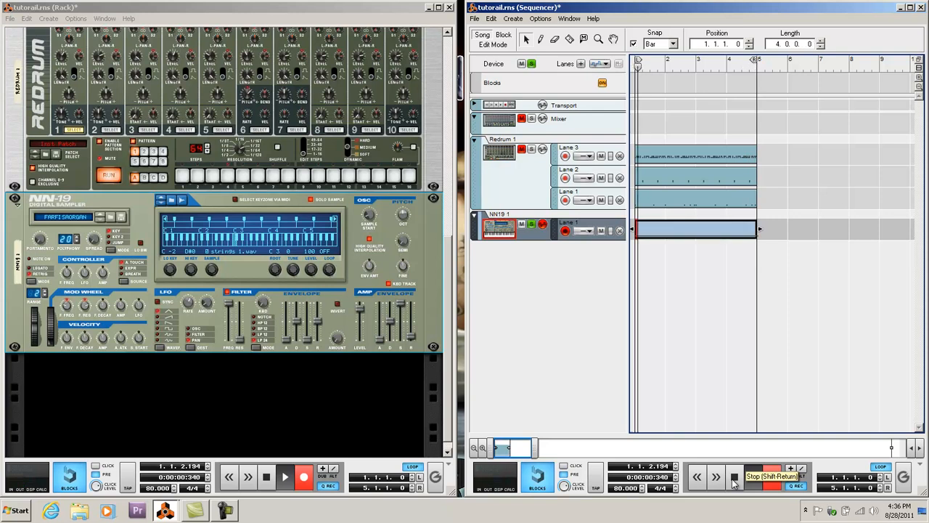
pyautogui.click(733, 476)
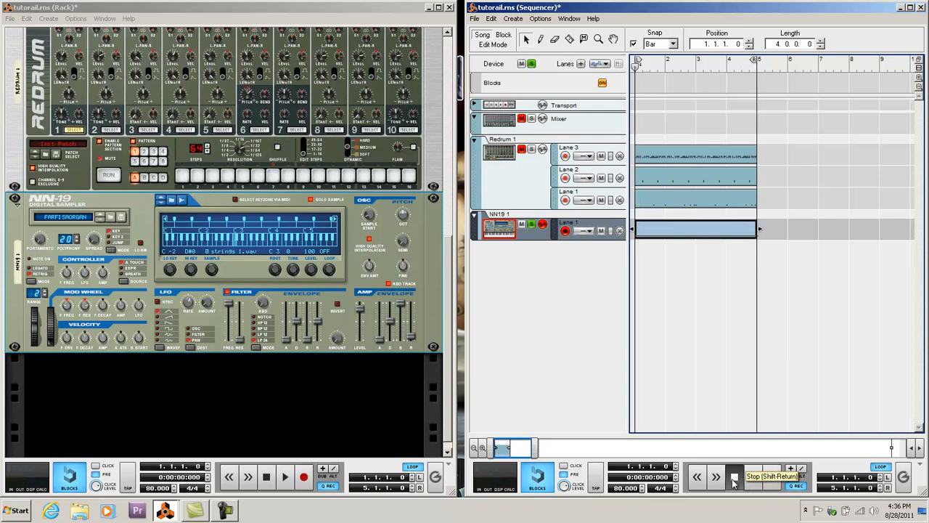
# Inspect the recorded note inside the NN19 clip and return to the song arrangement
pyautogui.doubleClick(658, 233)
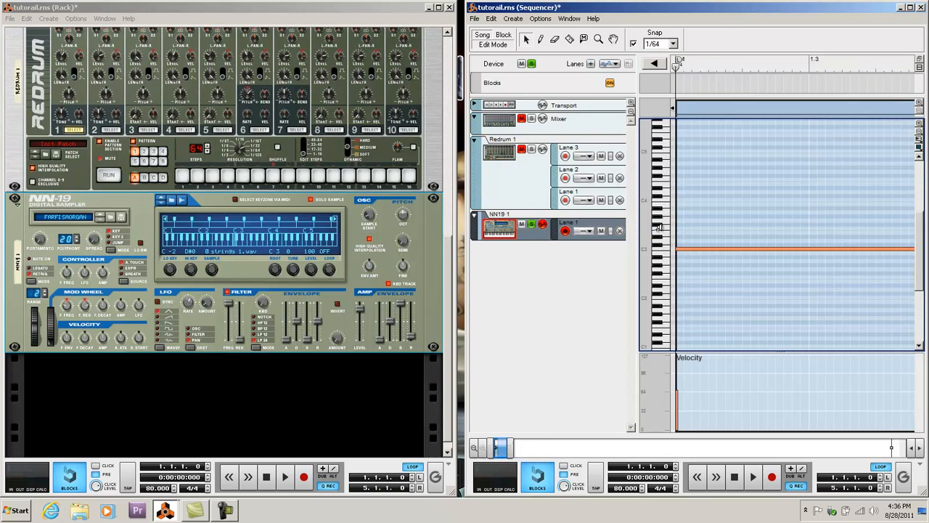
pyautogui.click(689, 251)
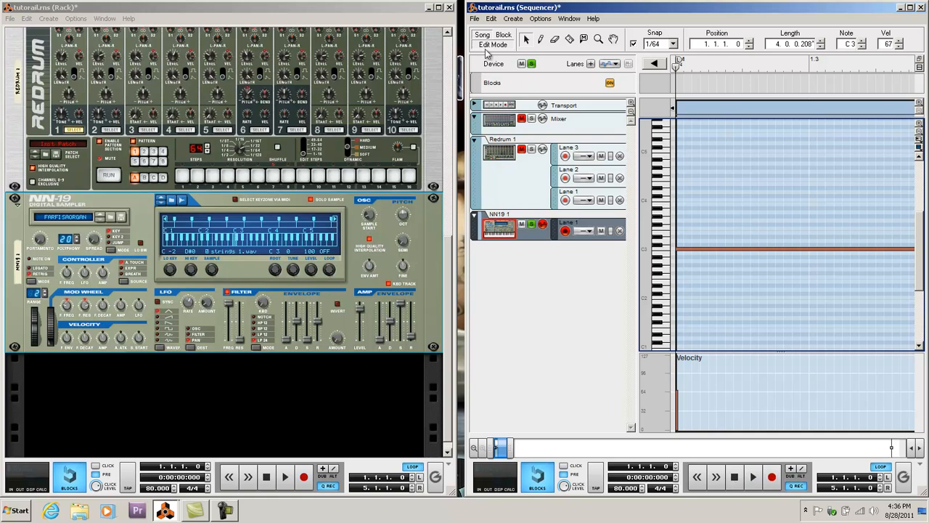
pyautogui.click(486, 51)
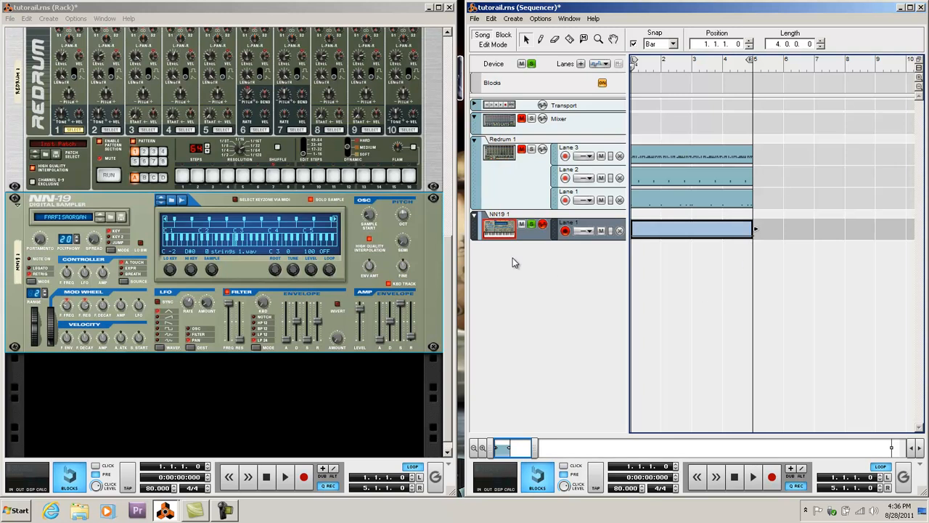
# Turn off solo on the NN19 track, play the strings together with the drums, and stop playback
pyautogui.click(531, 225)
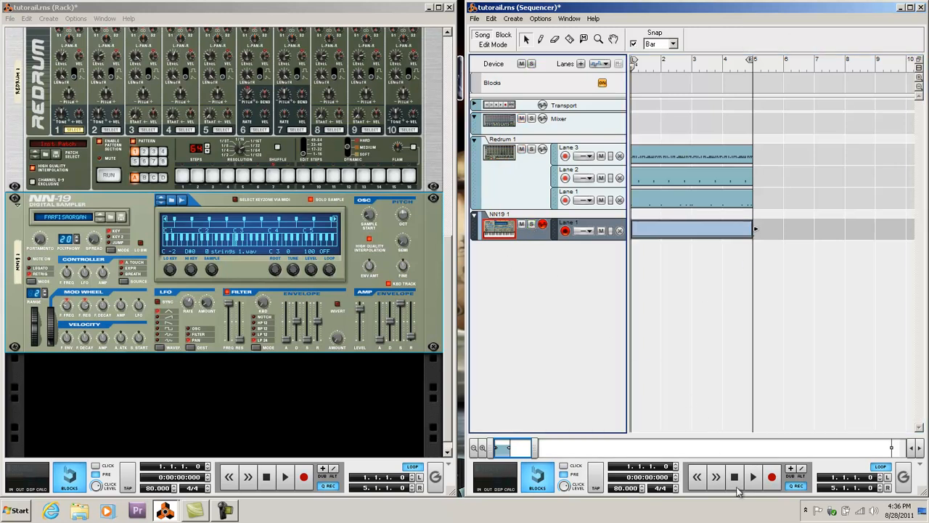
pyautogui.click(752, 479)
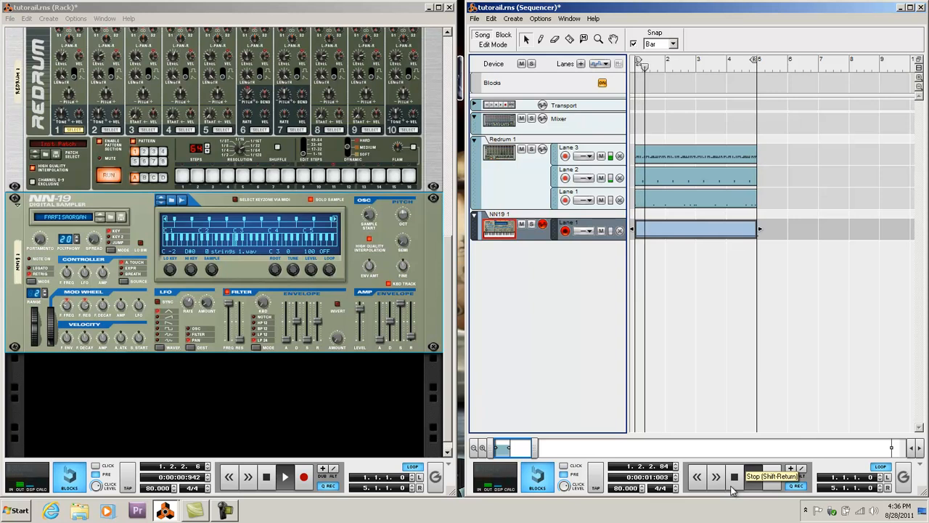
pyautogui.doubleClick(732, 483)
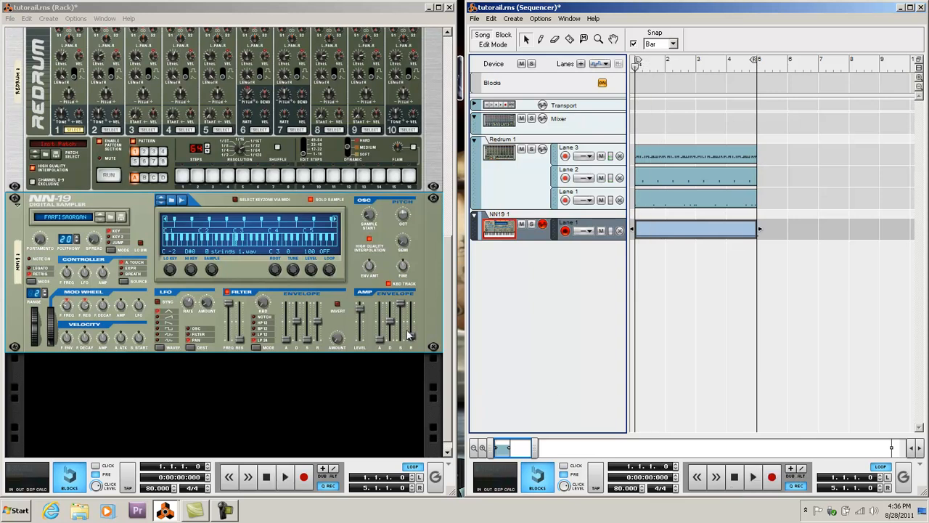
pyautogui.moveTo(448, 296)
pyautogui.mouseDown()
pyautogui.moveTo(445, 117)
pyautogui.moveTo(438, 310)
pyautogui.mouseUp()
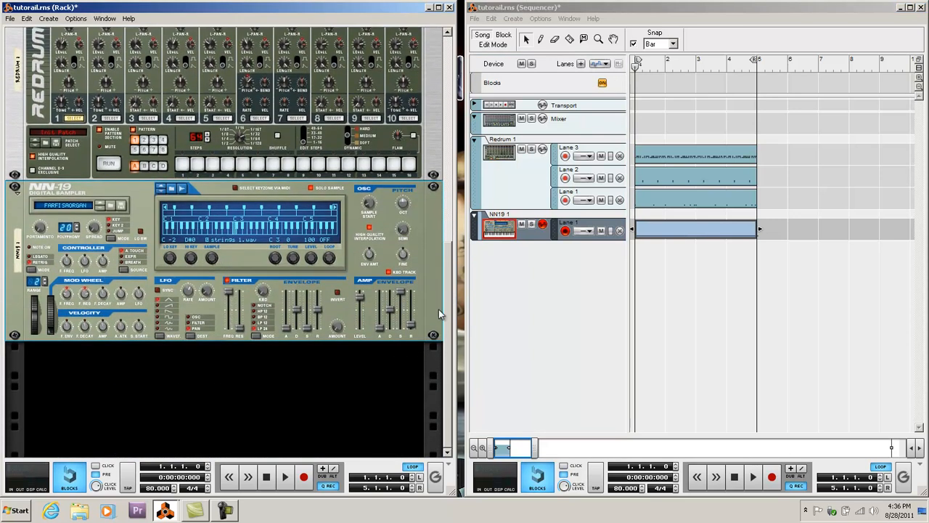
# Adjust the first aux send on the NN19's mixer channel and stop playback
pyautogui.scroll(10, 435, 332)
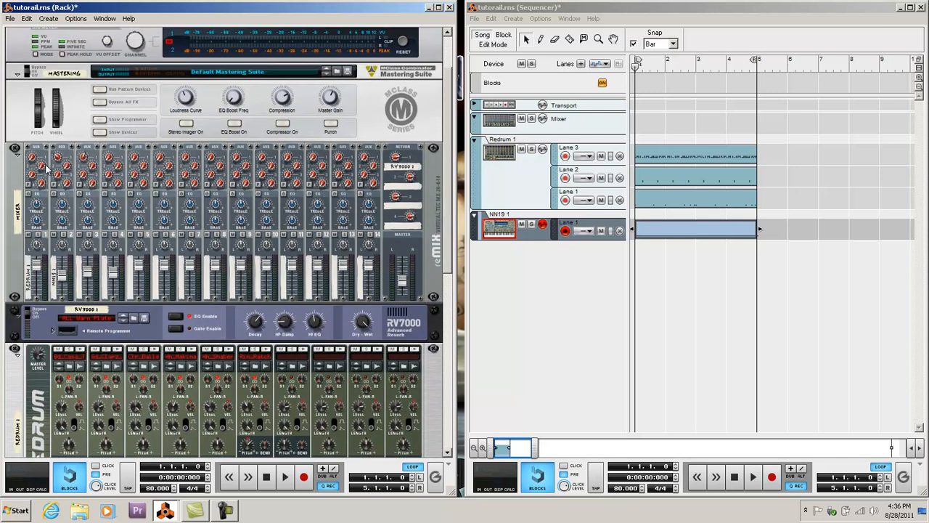
pyautogui.click(60, 158)
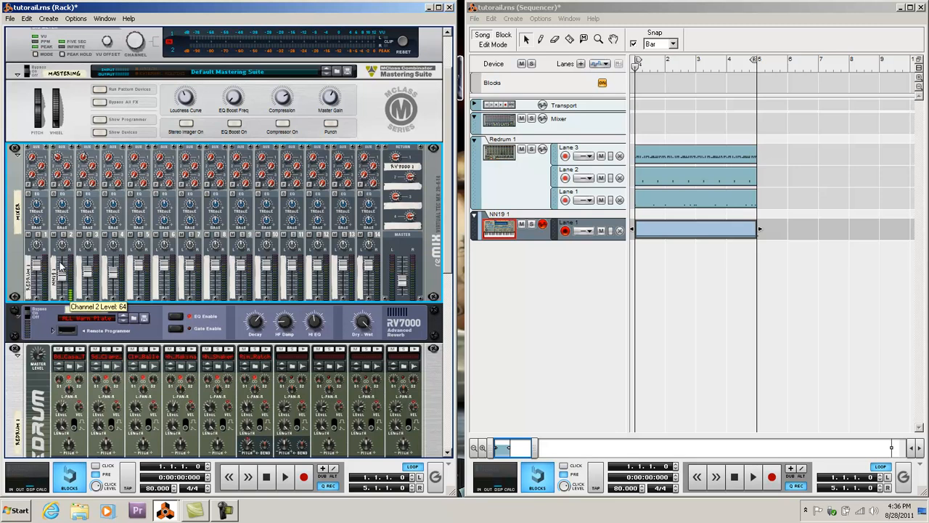
pyautogui.click(268, 477)
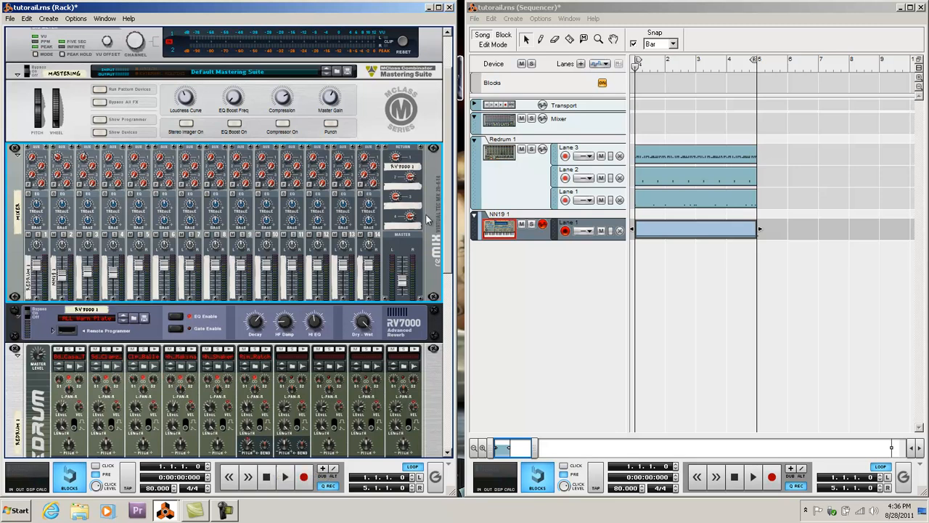
# Add an MClass Equalizer to the NN-19 sampler in the rack
pyautogui.scroll(-6, 447, 198)
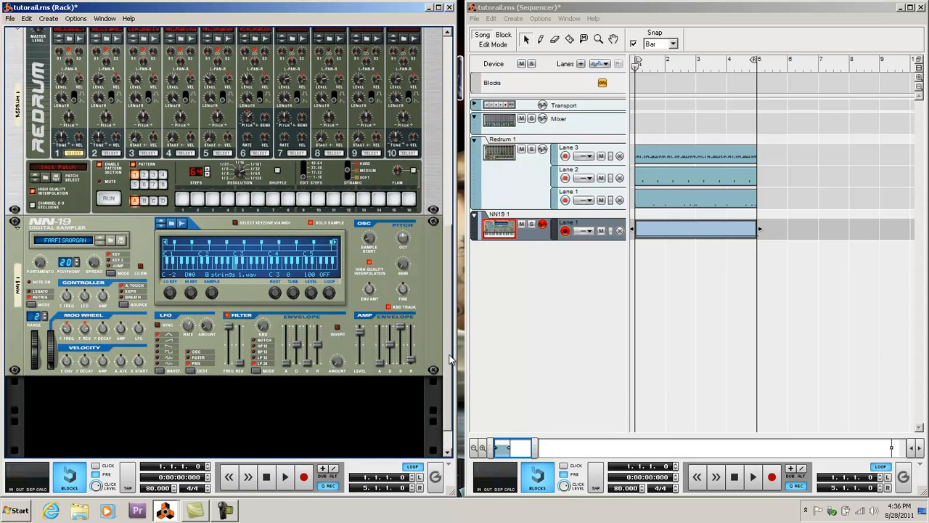
pyautogui.scroll(5, 437, 229)
pyautogui.scroll(-7, 434, 324)
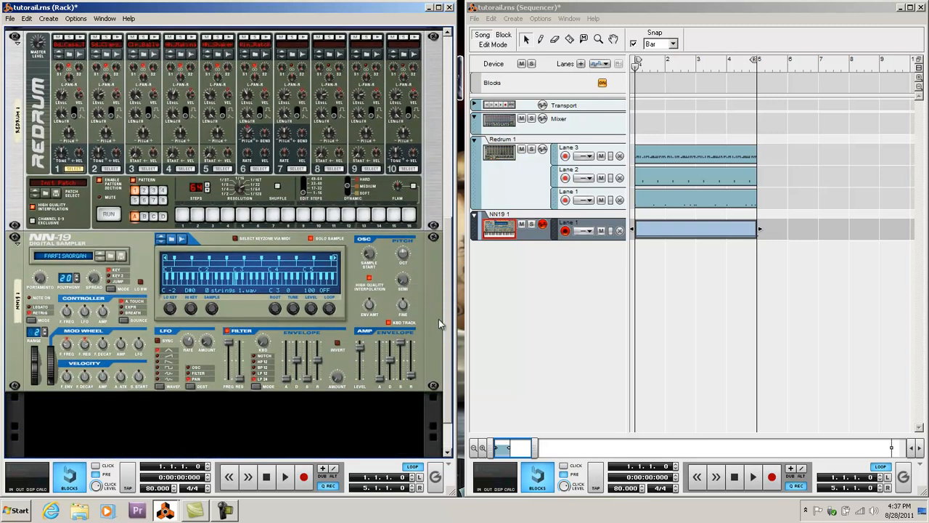
pyautogui.scroll(8, 438, 319)
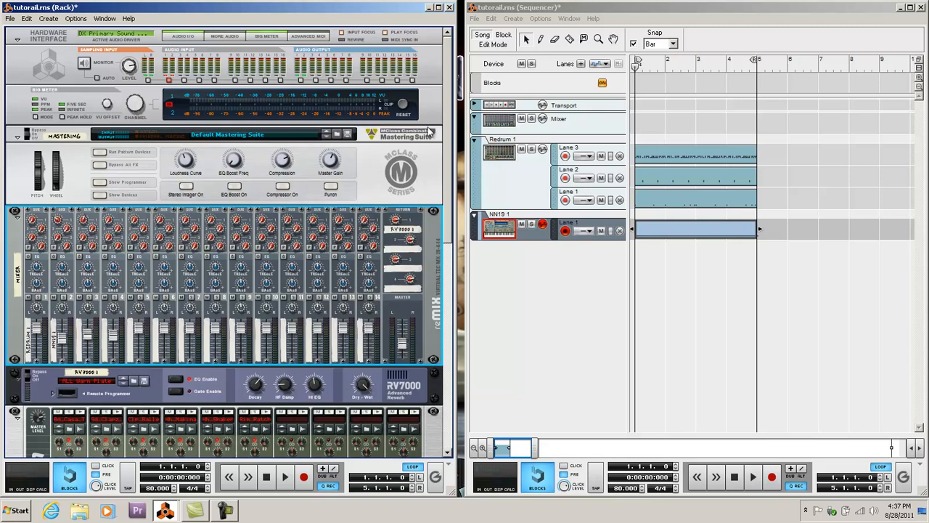
pyautogui.scroll(-8, 429, 131)
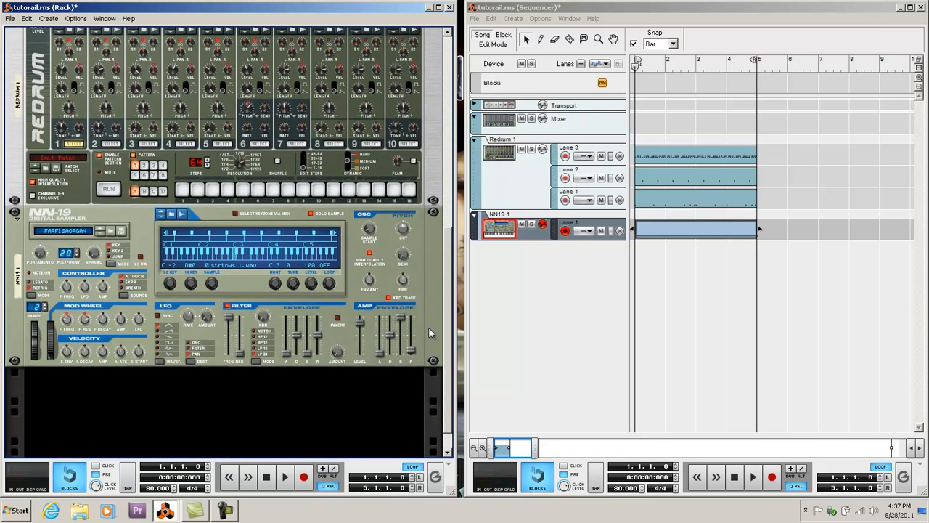
pyautogui.scroll(1, 429, 332)
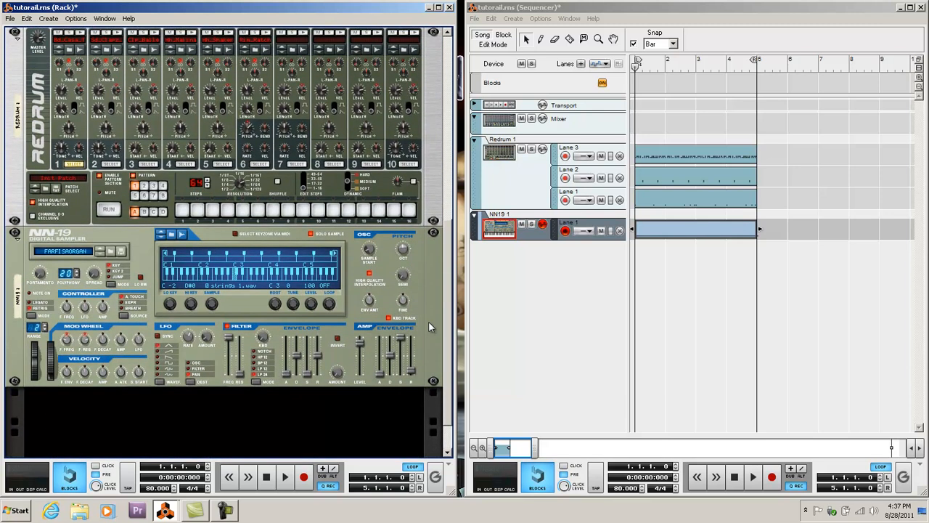
pyautogui.rightClick(332, 360)
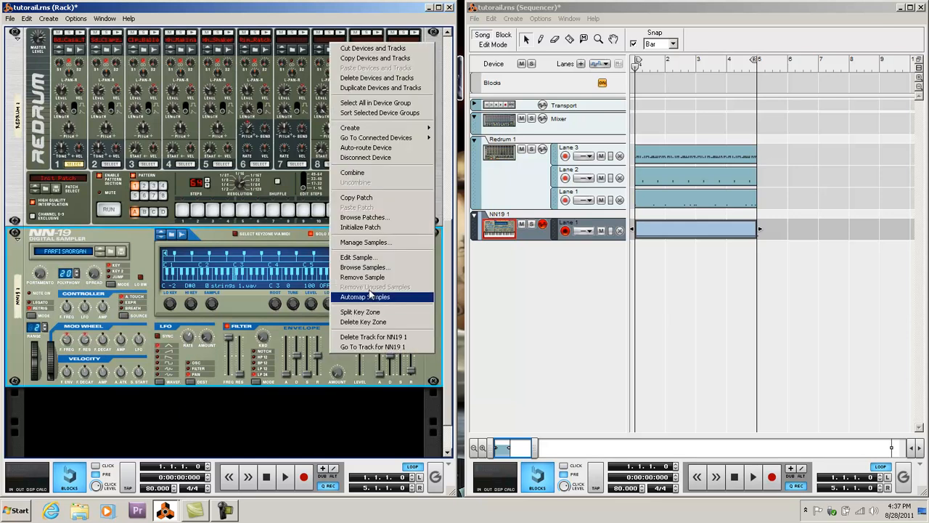
pyautogui.moveTo(386, 129)
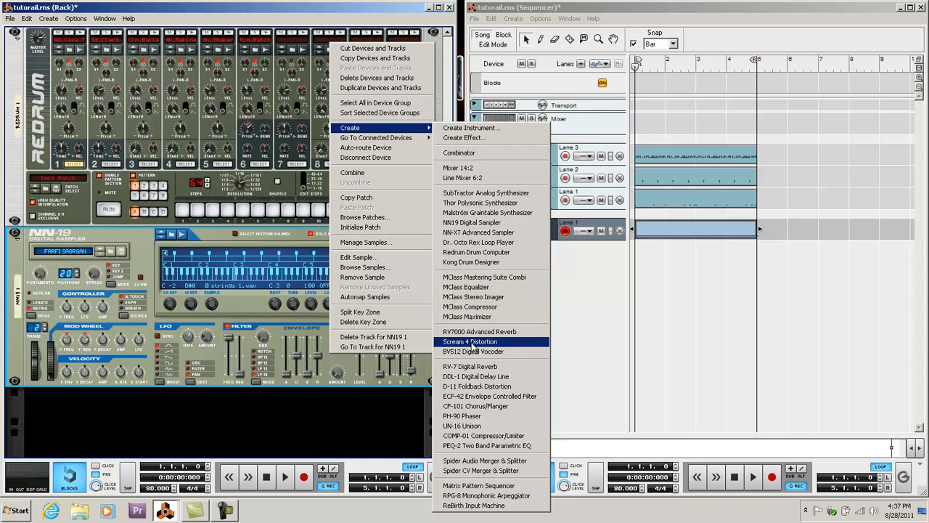
pyautogui.click(466, 288)
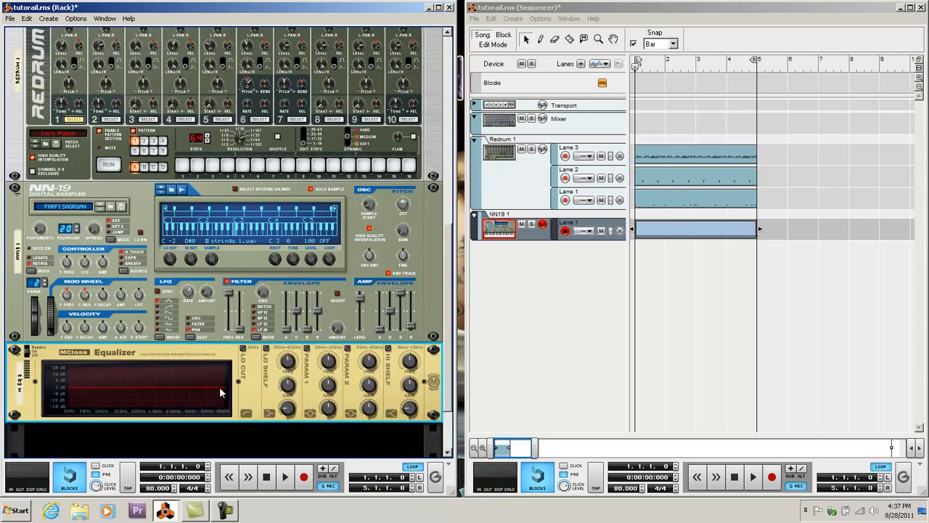
# Enable the equalizer's low shelf, cut its gain to -18.0 dB, set its Q to about 1.03 and adjust its frequency
pyautogui.click(267, 349)
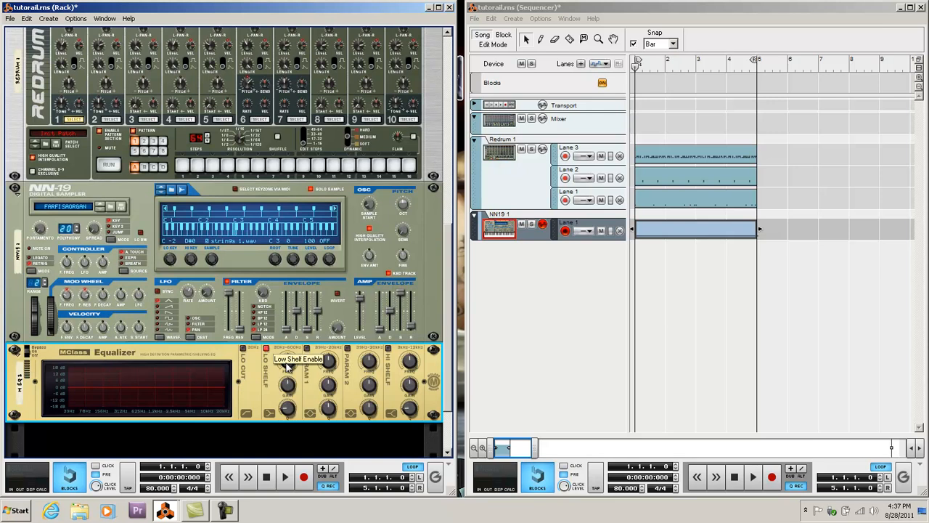
pyautogui.moveTo(291, 398); pyautogui.dragTo(291, 408)
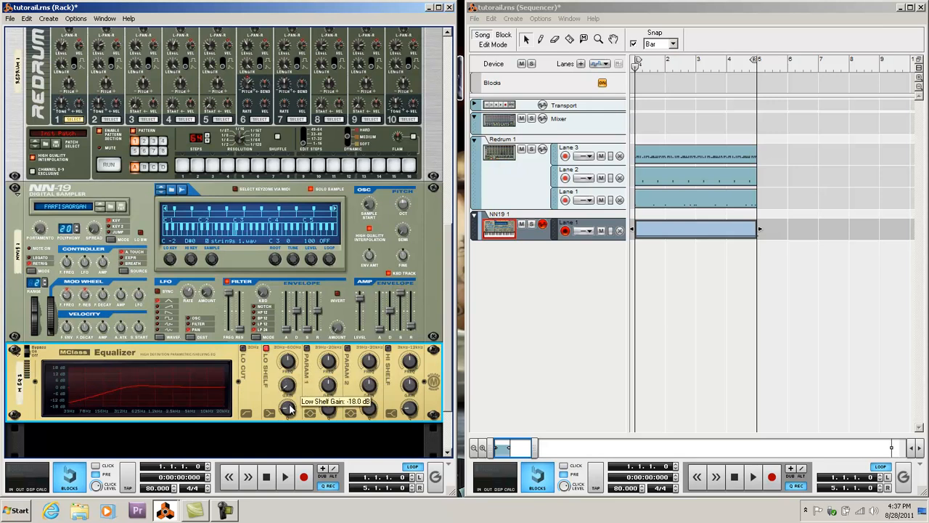
pyautogui.moveTo(290, 361); pyautogui.dragTo(296, 338)
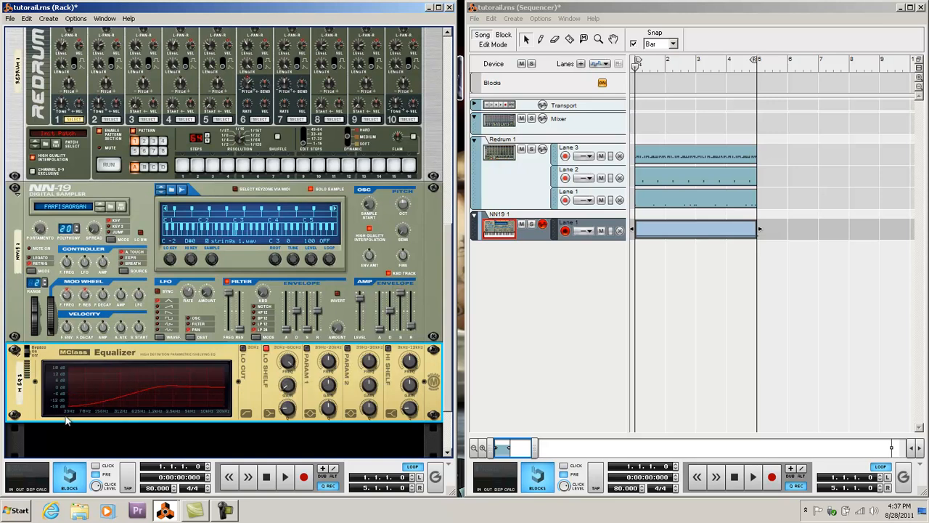
pyautogui.moveTo(285, 363); pyautogui.dragTo(289, 399)
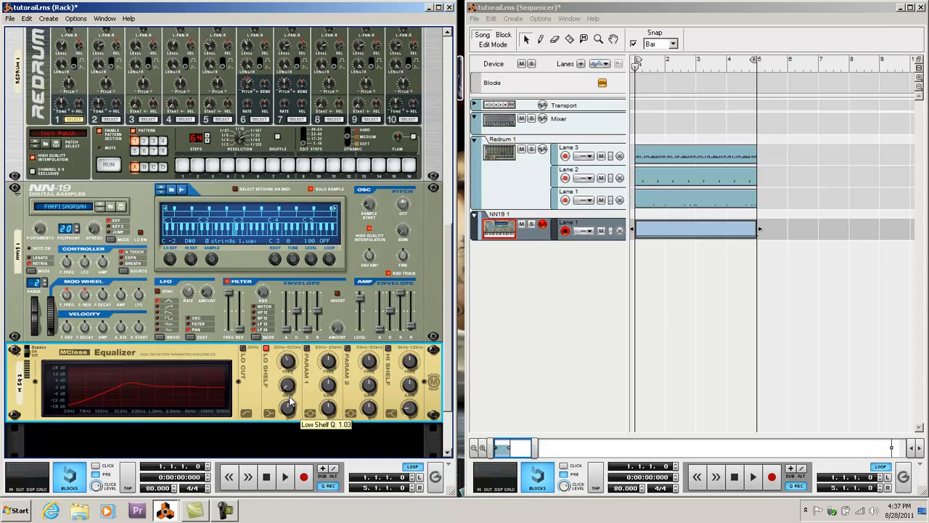
pyautogui.moveTo(283, 362); pyautogui.dragTo(283, 365)
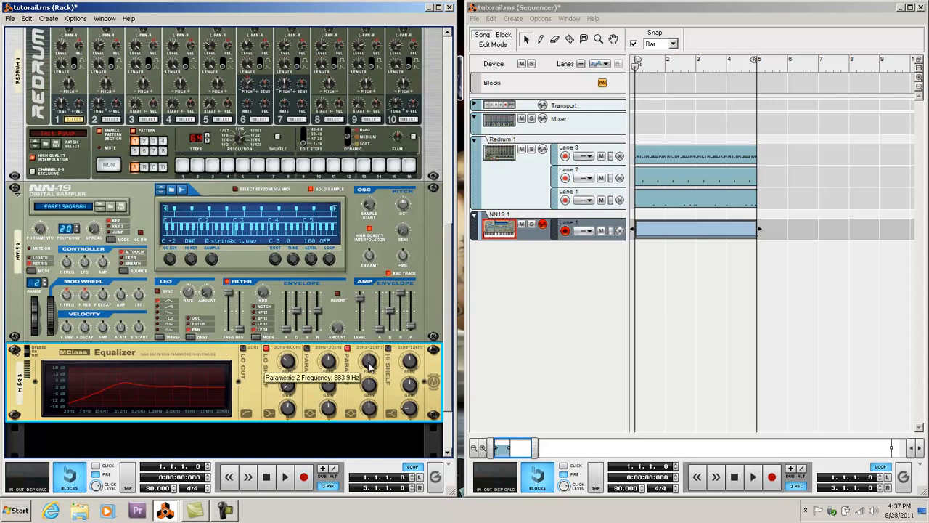
# Enable parametric band 2, cut its gain to about -4.6 dB and tune its frequency to about 2.856 kHz while playing the loop
pyautogui.moveTo(369, 403); pyautogui.dragTo(370, 407)
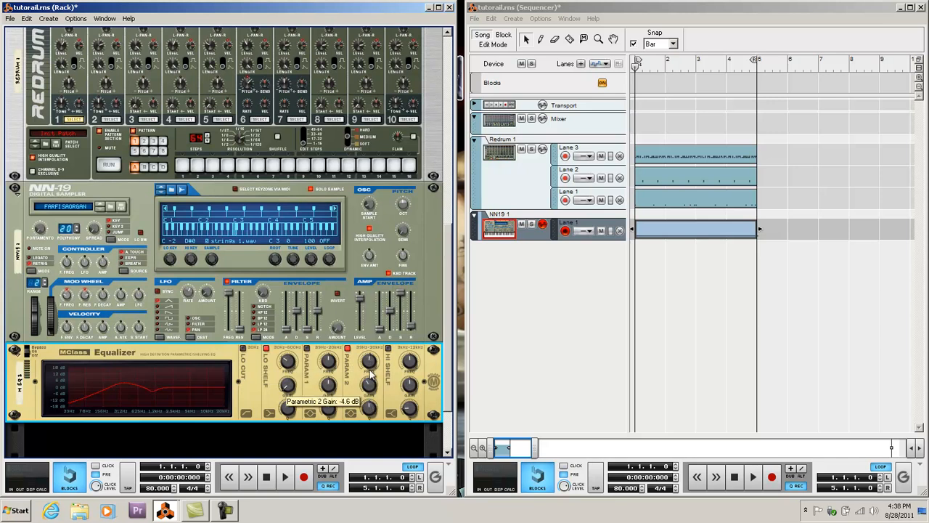
pyautogui.moveTo(371, 368); pyautogui.dragTo(374, 363)
pyautogui.moveTo(371, 418); pyautogui.dragTo(370, 408)
pyautogui.press('space')
pyautogui.moveTo(372, 392); pyautogui.dragTo(373, 371)
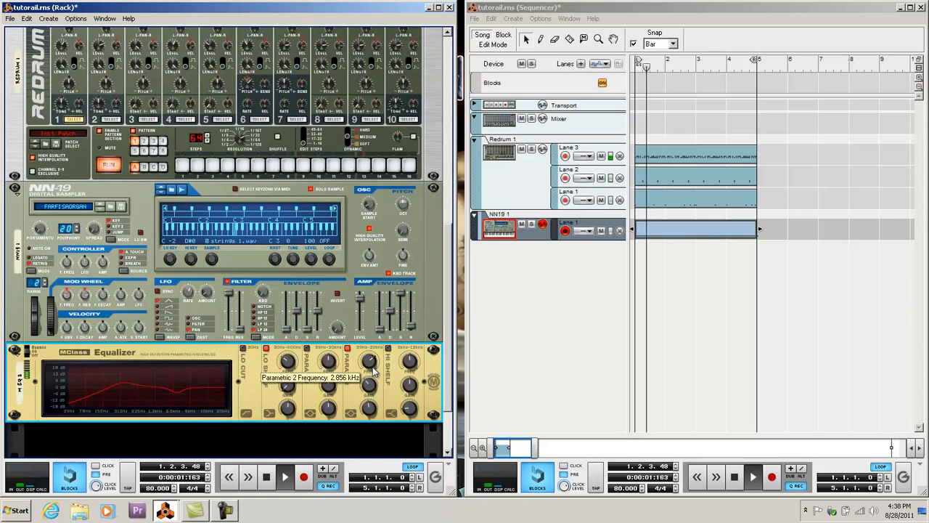
pyautogui.moveTo(369, 385)
pyautogui.mouseDown()
pyautogui.moveTo(370, 365)
pyautogui.moveTo(376, 389)
pyautogui.mouseUp()
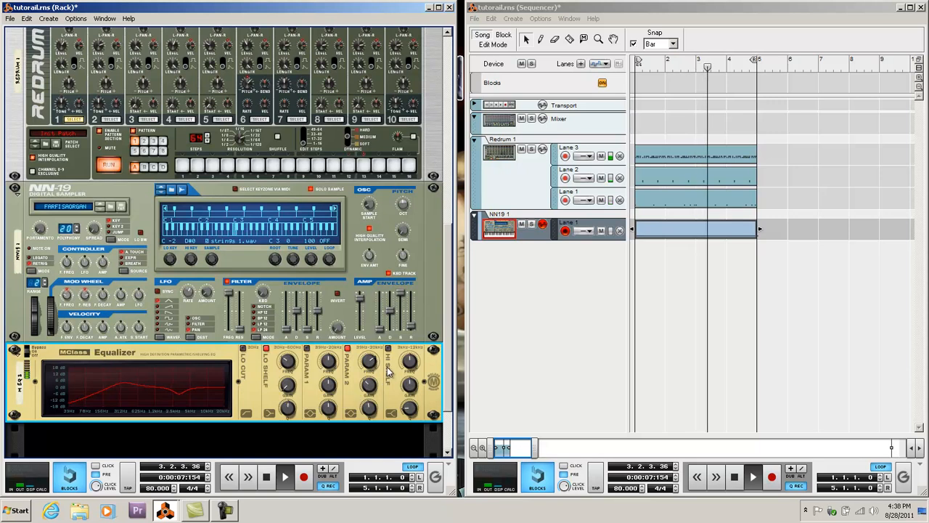
# Stop playback and add an MClass Stereo Imager as an effect on the mixer
pyautogui.scroll(4, 360, 356)
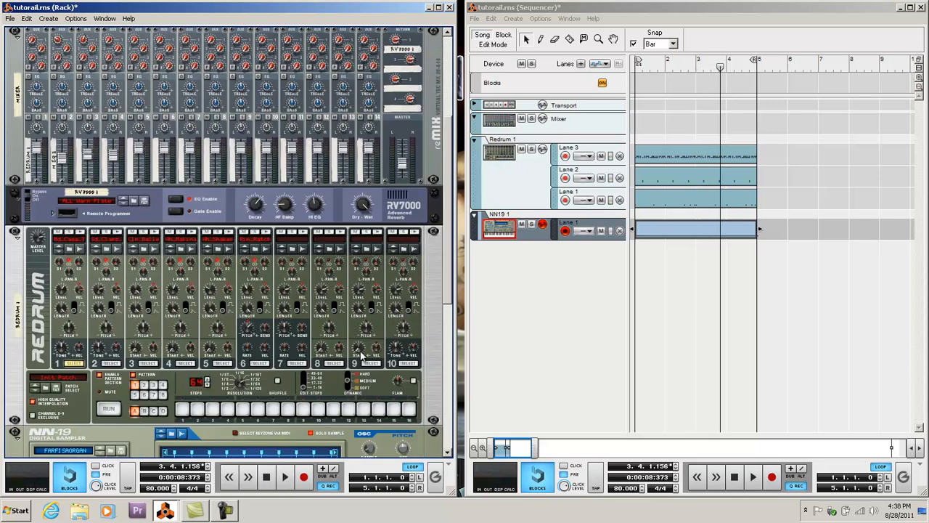
pyautogui.scroll(3, 361, 355)
pyautogui.scroll(-3, 361, 356)
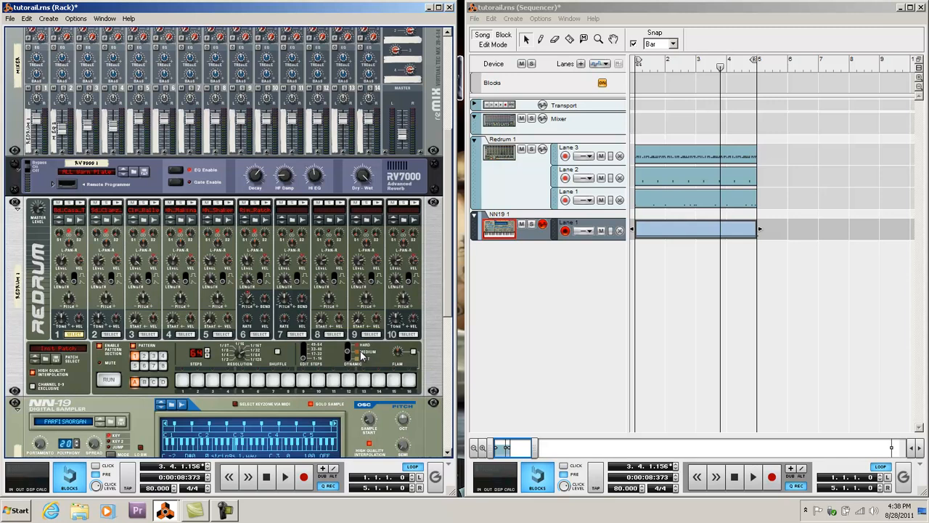
pyautogui.scroll(-6, 361, 356)
pyautogui.scroll(5, 361, 356)
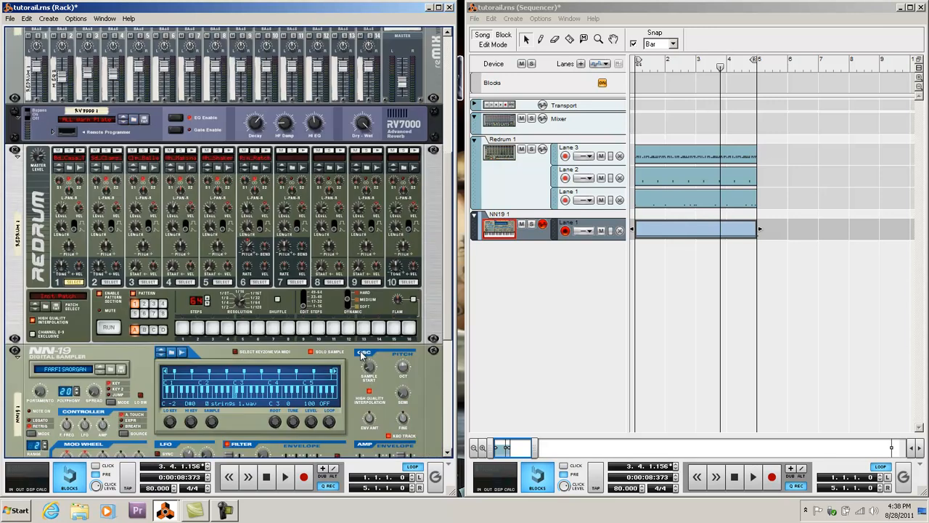
pyautogui.scroll(4, 362, 355)
pyautogui.rightClick(405, 312)
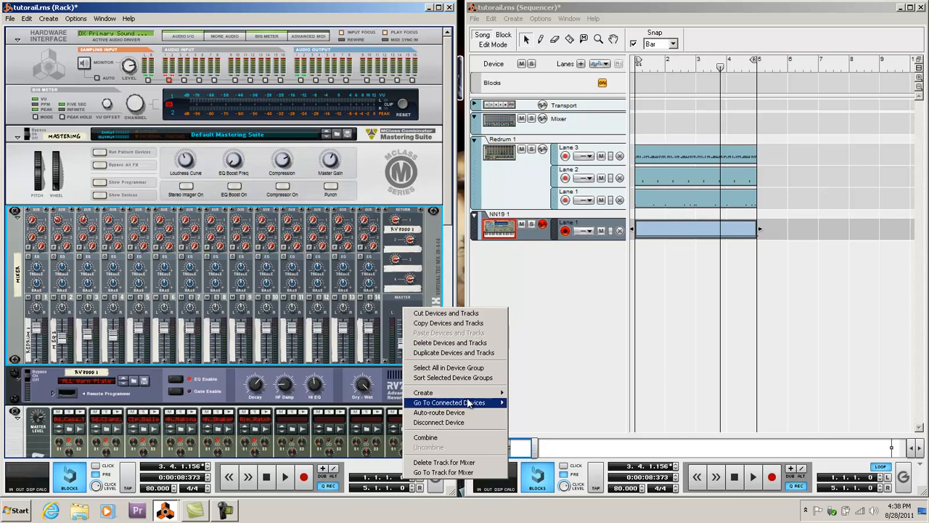
pyautogui.moveTo(509, 394)
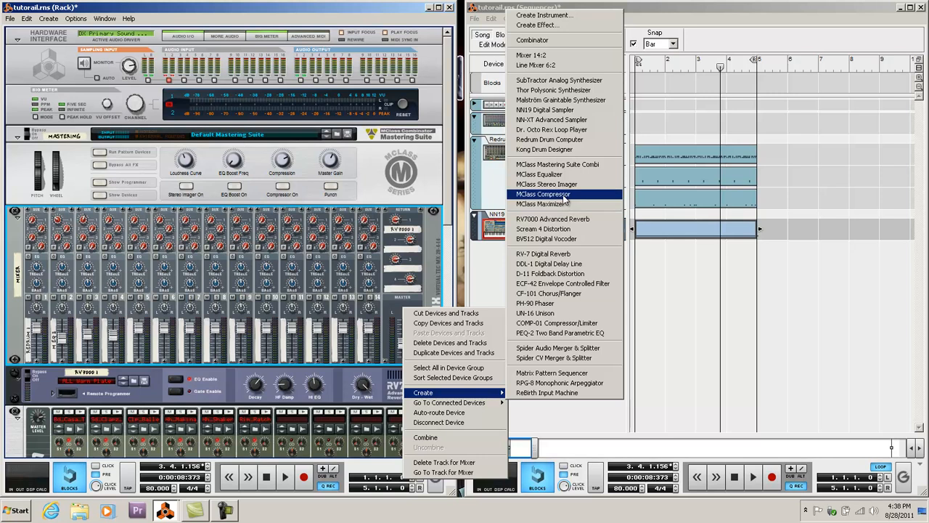
pyautogui.click(564, 184)
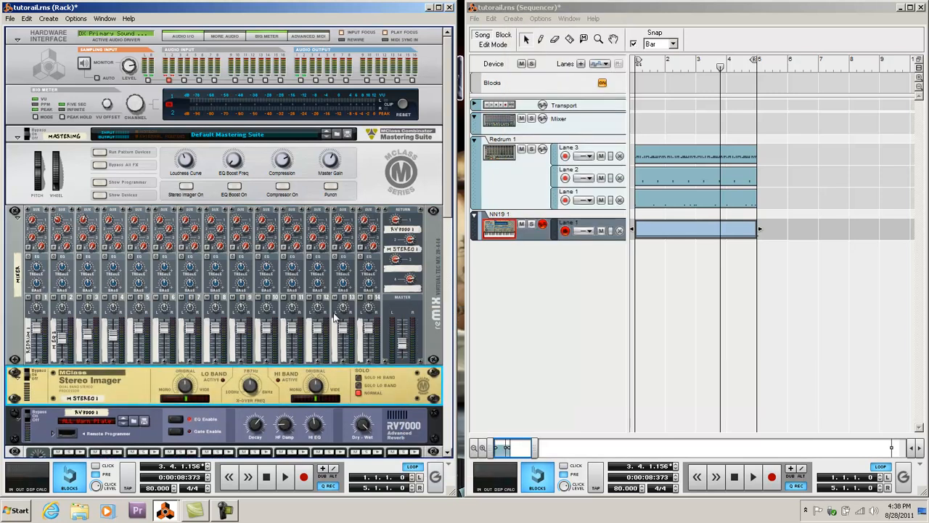
# Set channel 2's Aux 2 send to 34, activate the Stereo Imager's low and high bands, and start playback
pyautogui.click(71, 231)
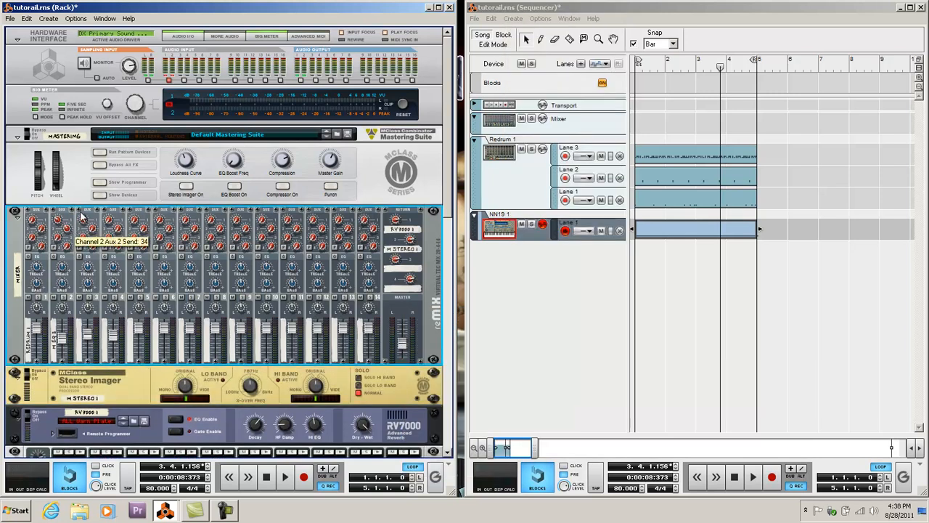
pyautogui.click(313, 387)
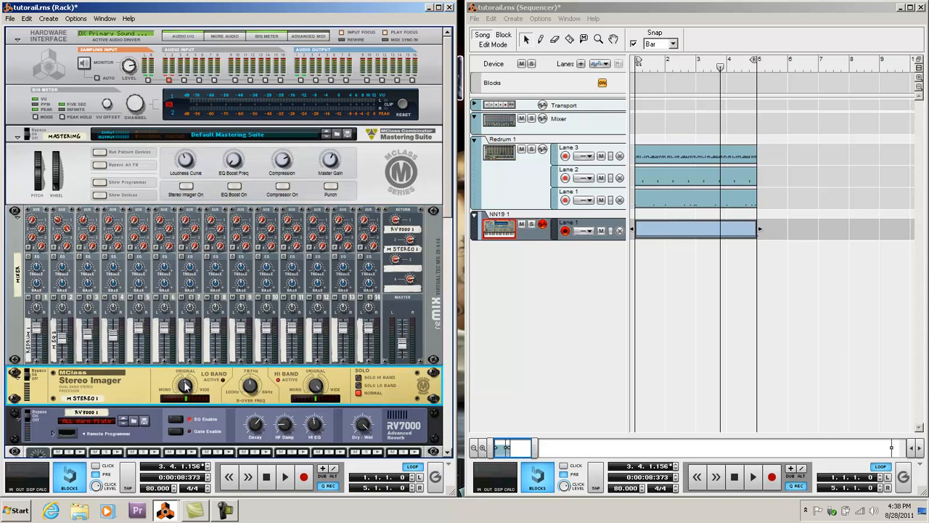
pyautogui.press('space')
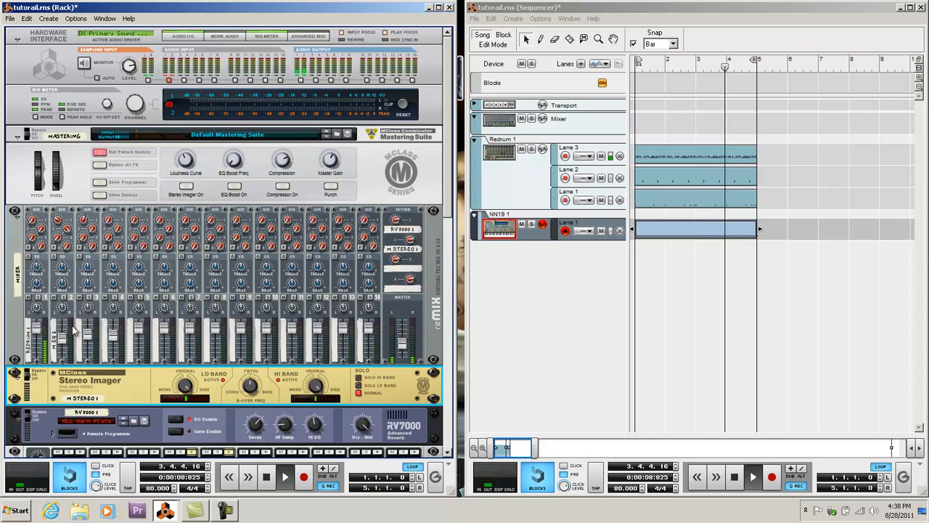
# Adjust the Stereo Imager's low band width and set channel 2's level to 54 while the loop plays
pyautogui.moveTo(62, 341); pyautogui.dragTo(63, 348)
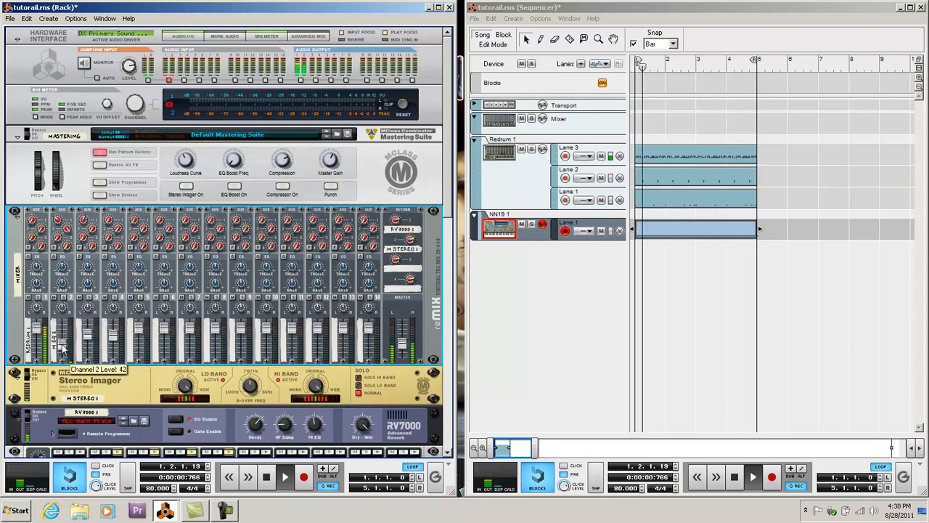
pyautogui.click(185, 392)
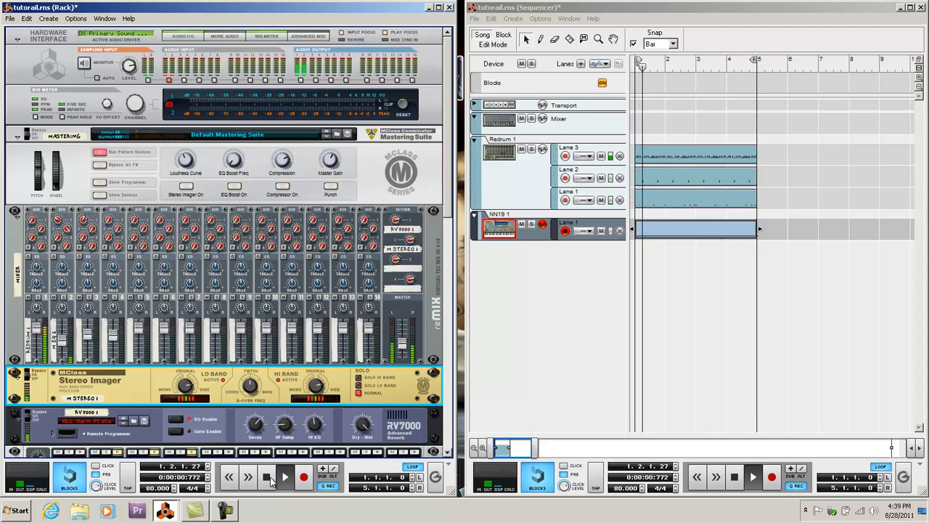
pyautogui.click(65, 351)
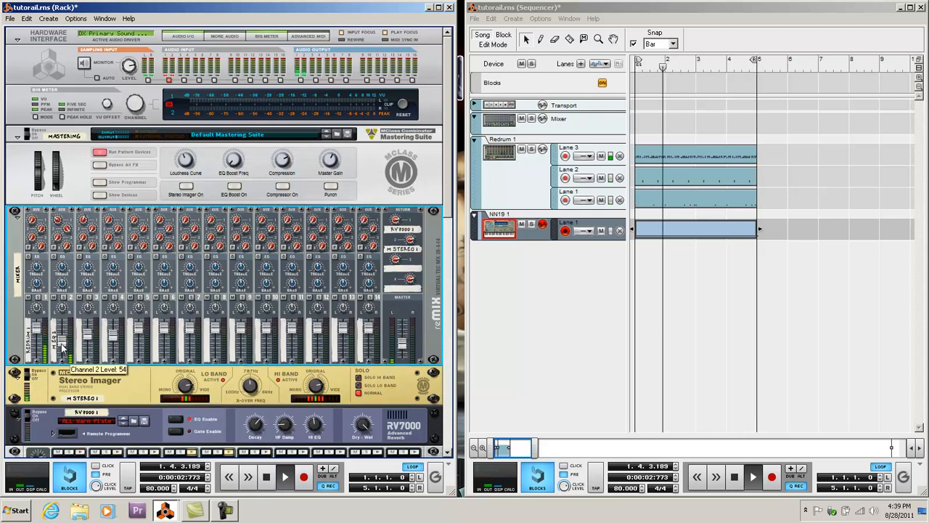
# Listen to the loop with the equalizer and stereo imager applied, and stop playback
pyautogui.scroll(-10, 63, 265)
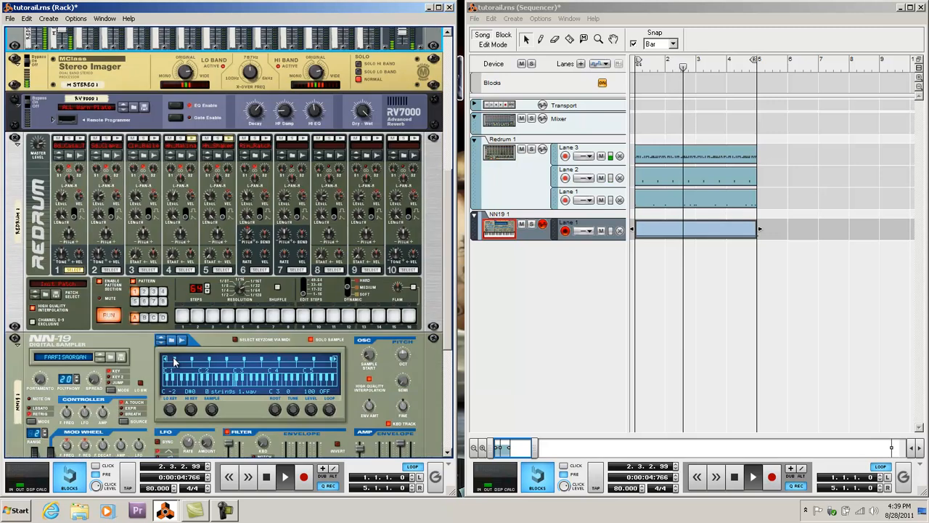
pyautogui.press('space')
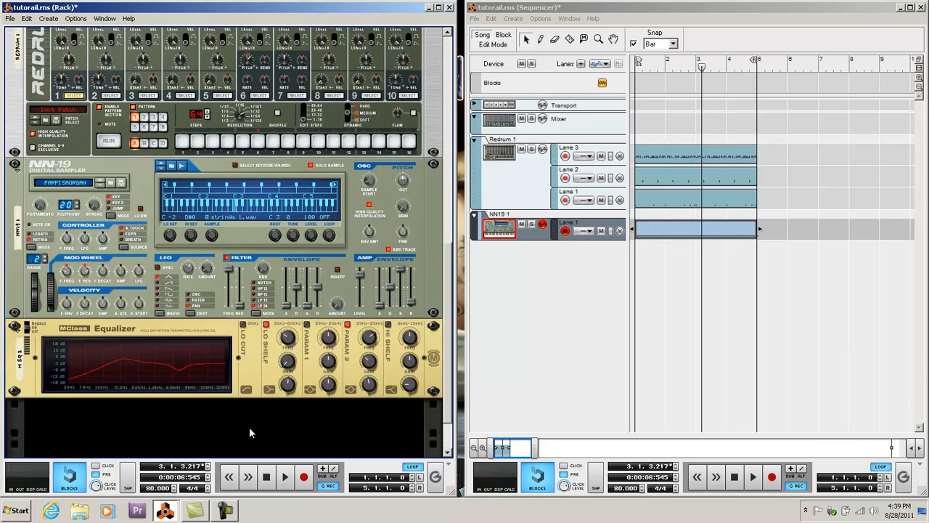
pyautogui.press('space')
pyautogui.click(226, 511)
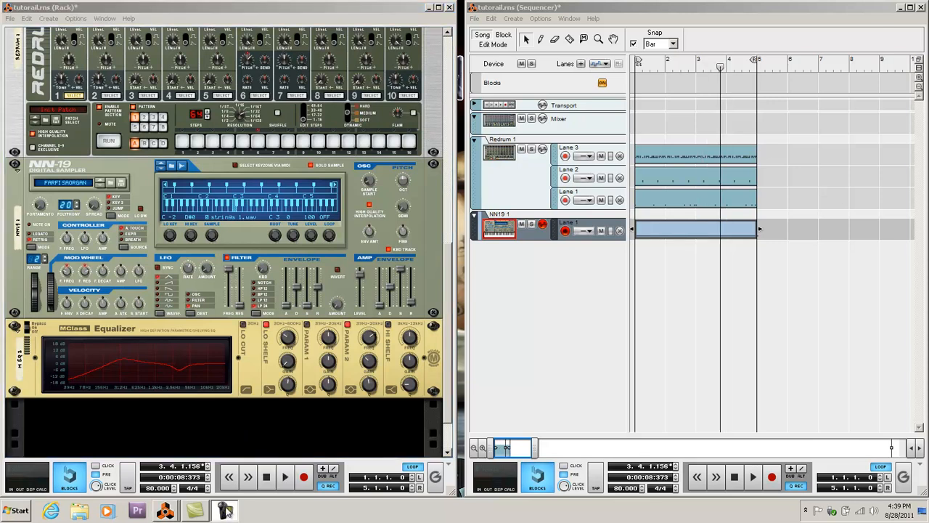